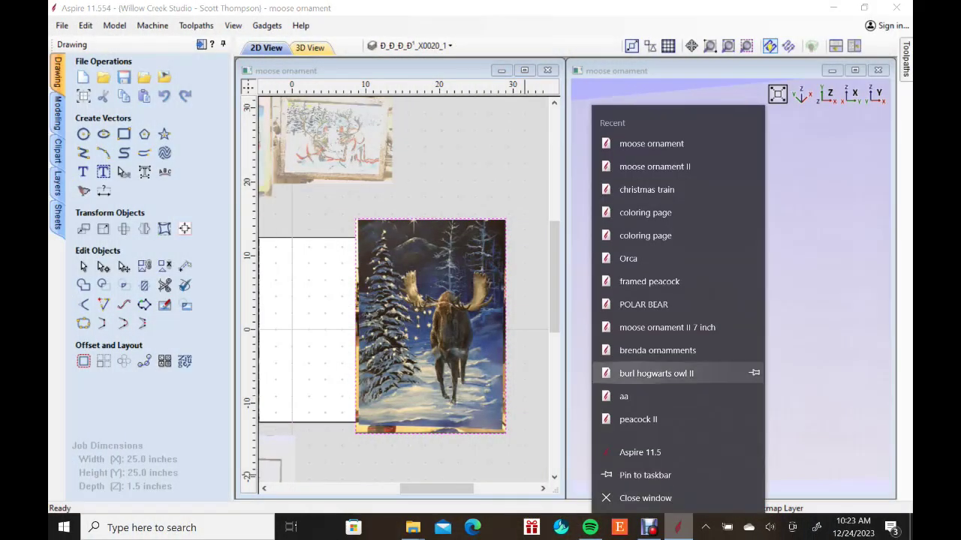
# Examine the Merry Christmas train, framed teddy bear and snow globe reference pictures around the job area.
pyautogui.press('Escape')
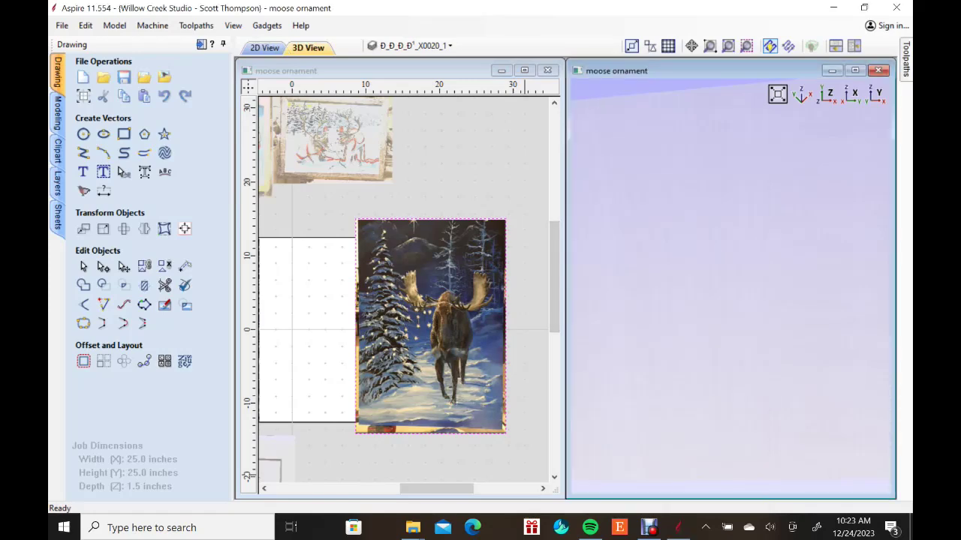
pyautogui.scroll(-2, 731, 288)
pyautogui.scroll(-5, 451, 247)
pyautogui.scroll(4, 330, 292)
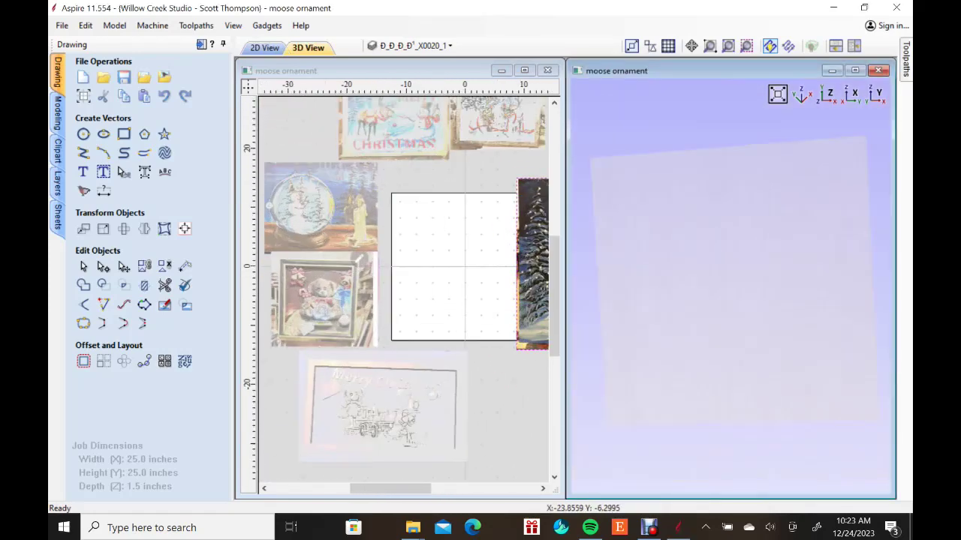
pyautogui.scroll(-2, 298, 255)
pyautogui.scroll(3, 337, 326)
pyautogui.click(395, 327)
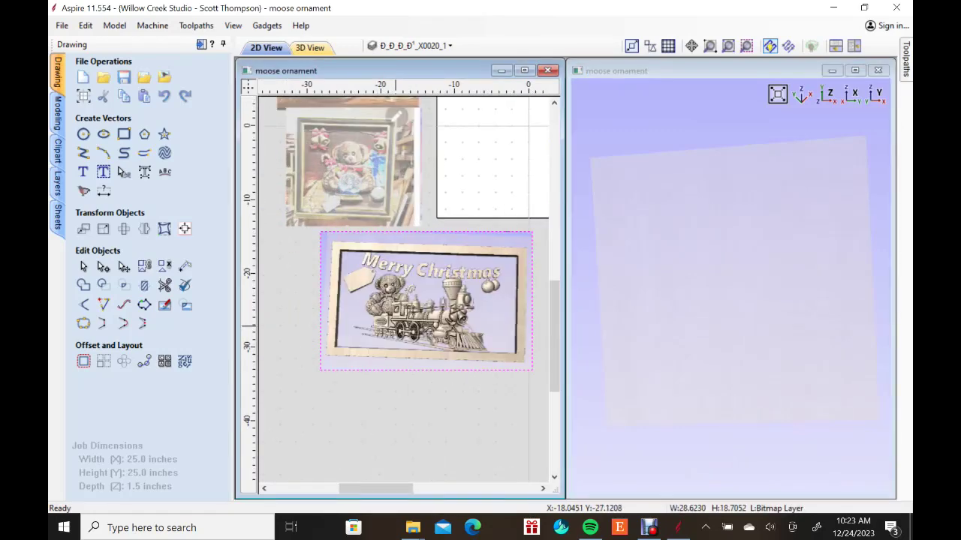
pyautogui.scroll(-2, 390, 330)
pyautogui.scroll(3, 363, 187)
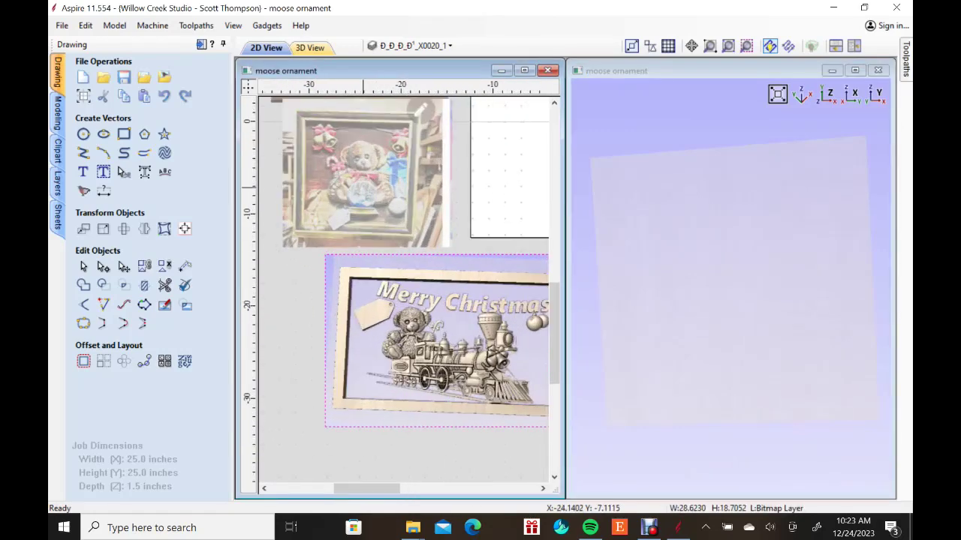
pyautogui.click(376, 225)
pyautogui.scroll(-2, 384, 243)
pyautogui.scroll(3, 377, 154)
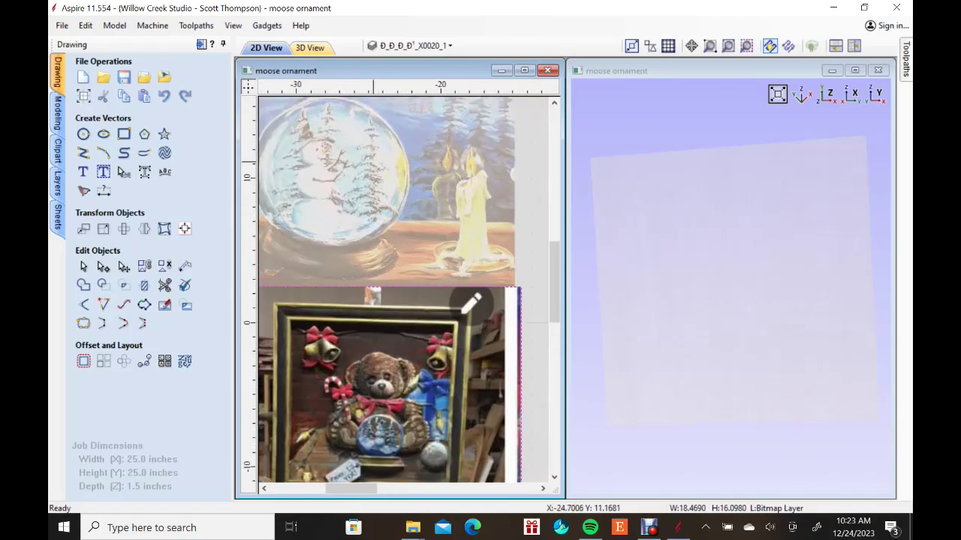
pyautogui.click(368, 161)
pyautogui.scroll(-4, 353, 211)
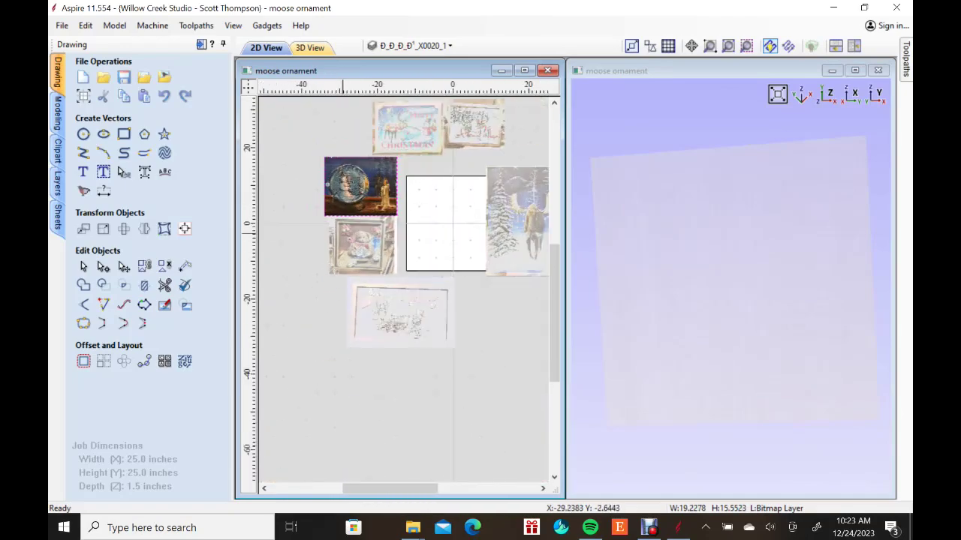
# Examine the reference picture of the reindeer with a snowman and the framed picture of two reindeer.
pyautogui.scroll(-2, 342, 263)
pyautogui.scroll(5, 376, 156)
pyautogui.click(390, 214)
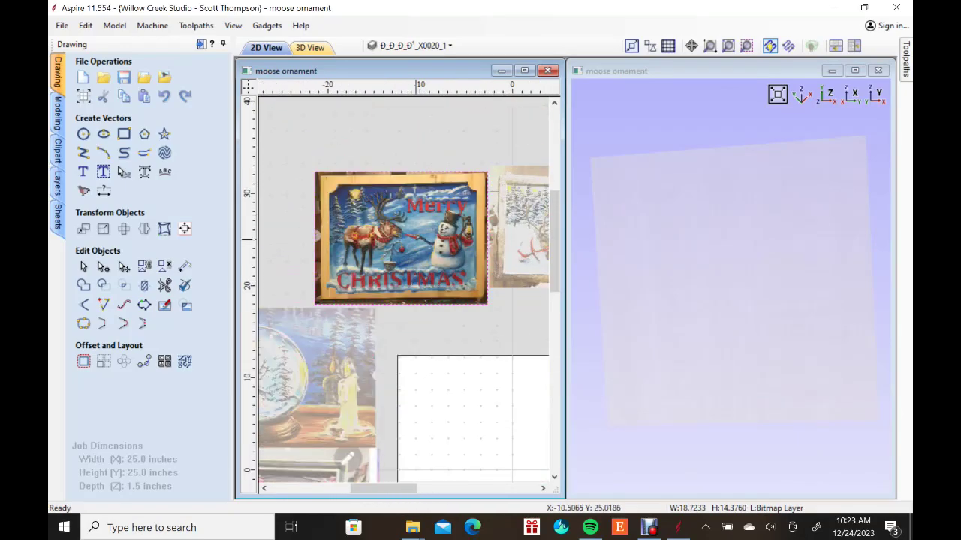
pyautogui.scroll(2, 416, 240)
pyautogui.scroll(-5, 416, 239)
pyautogui.scroll(5, 437, 240)
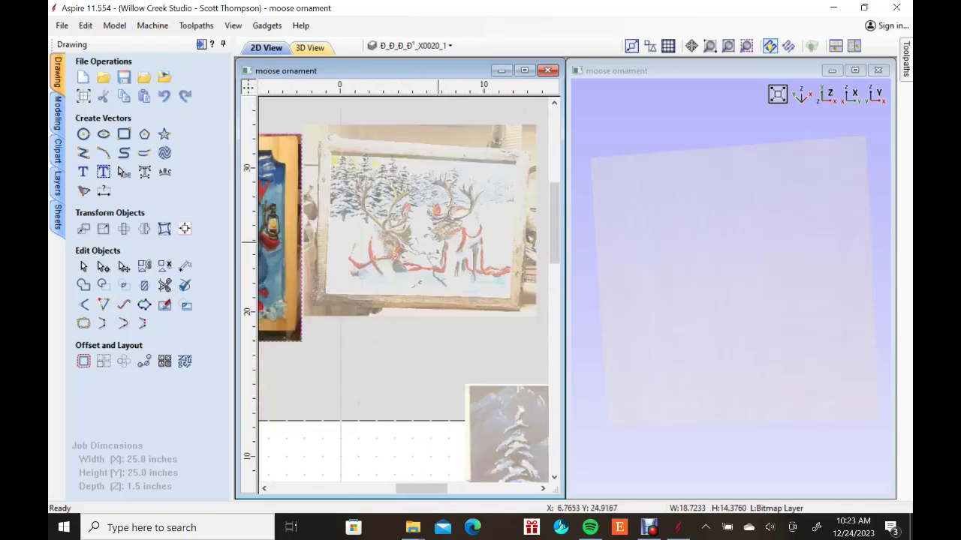
pyautogui.click(438, 240)
pyautogui.scroll(3, 436, 240)
pyautogui.scroll(-1, 436, 240)
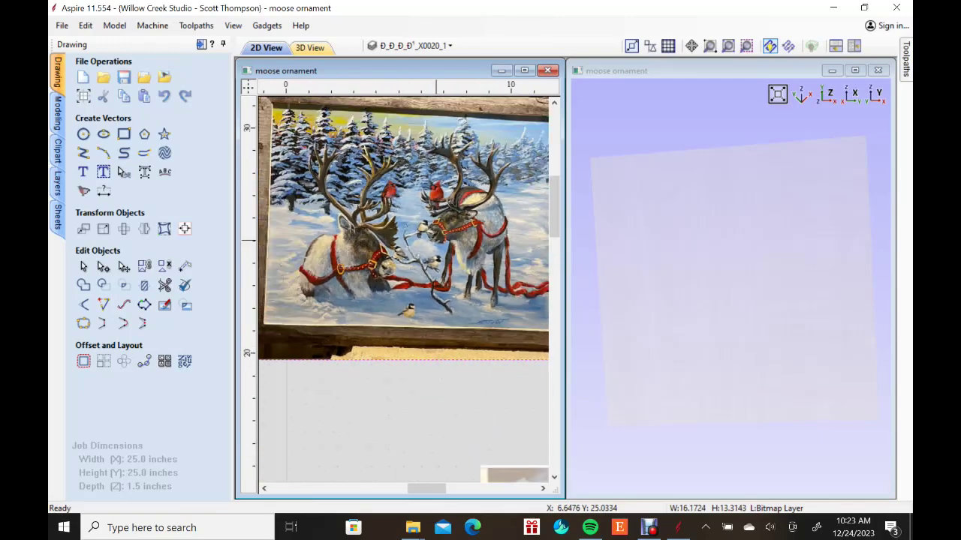
pyautogui.scroll(-4, 415, 231)
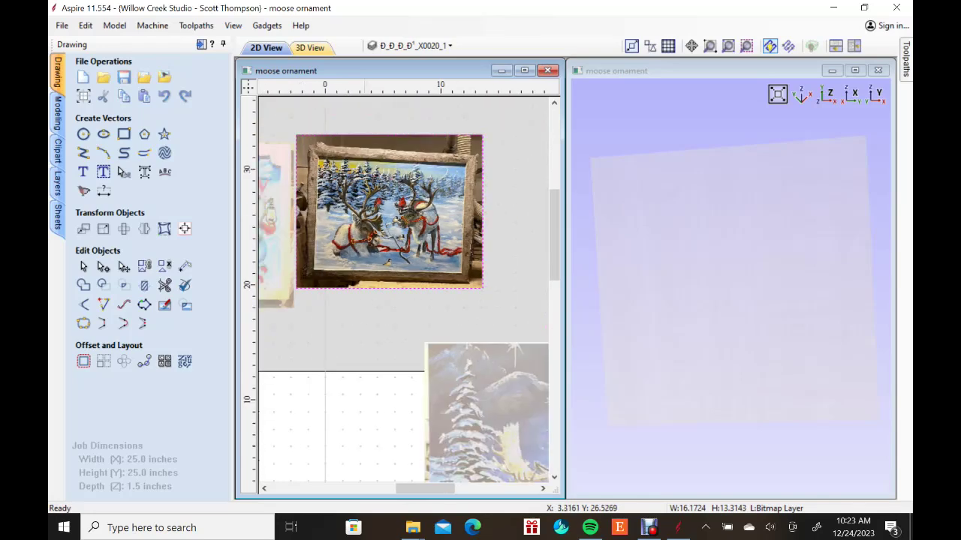
# Move the moose painting about 6 inches horizontally so it sits clear of the white job area.
pyautogui.scroll(2, 450, 378)
pyautogui.click(450, 376)
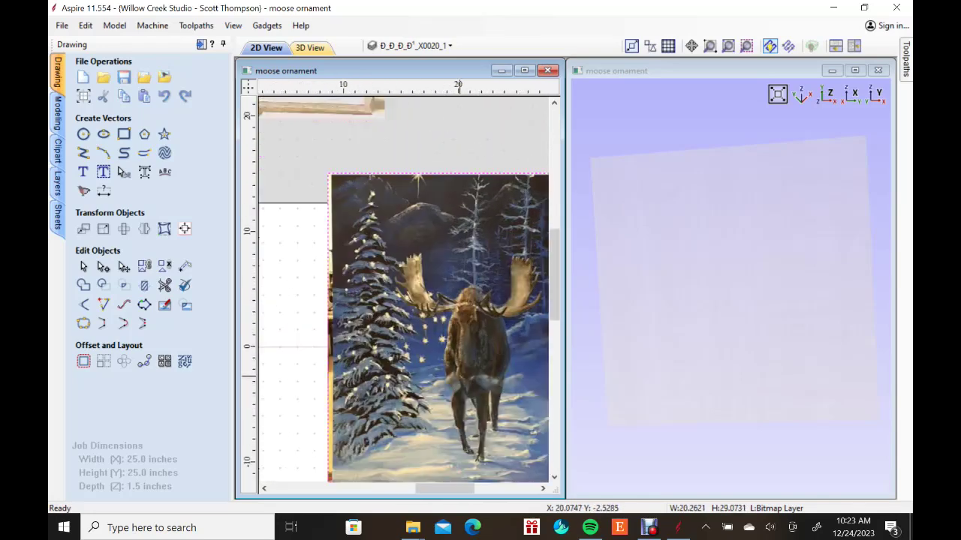
pyautogui.scroll(1, 457, 336)
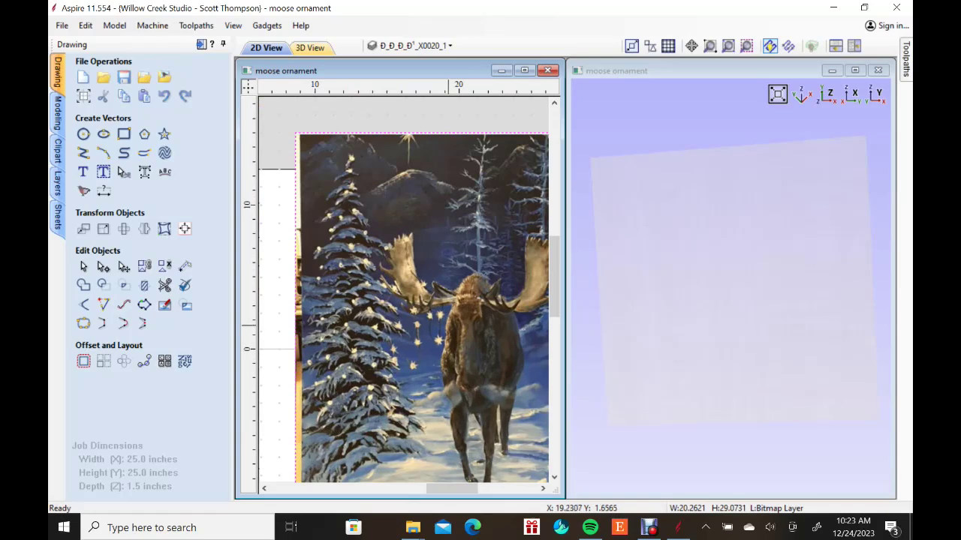
pyautogui.scroll(-5, 447, 325)
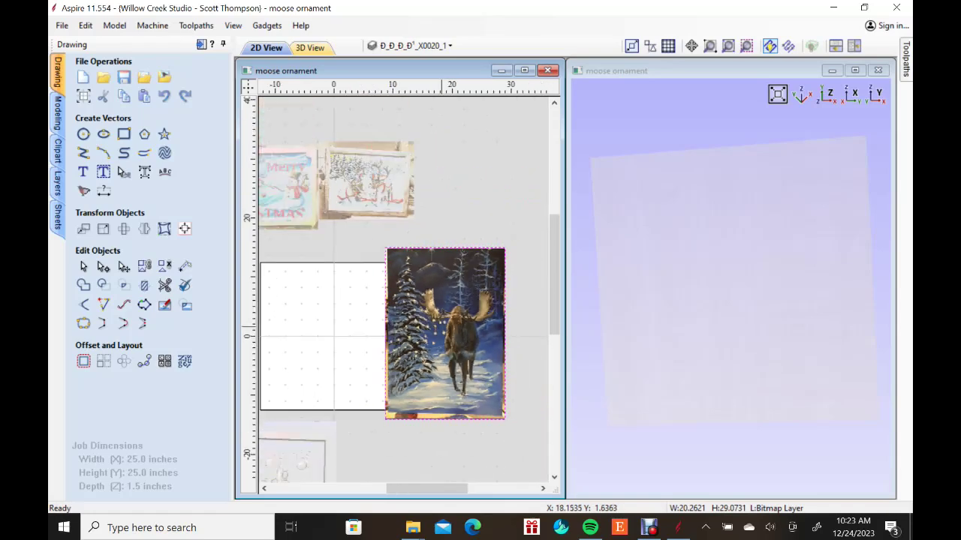
pyautogui.moveTo(442, 327); pyautogui.dragTo(480, 324)
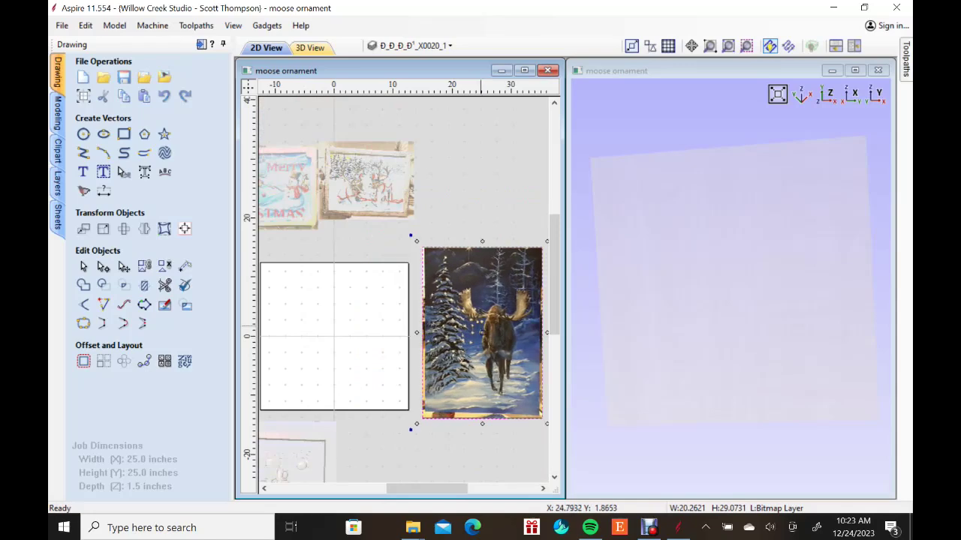
# Make the components Fir_Trees_5-50651-A, Christmas Bells-X and Fir_Tree-50641-A visible in the model.
pyautogui.click(57, 112)
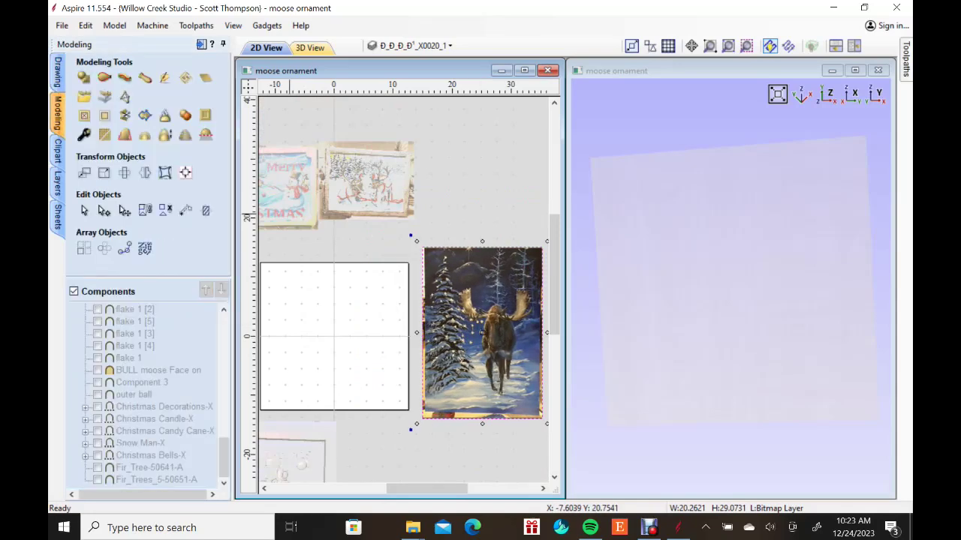
pyautogui.scroll(-2, 447, 339)
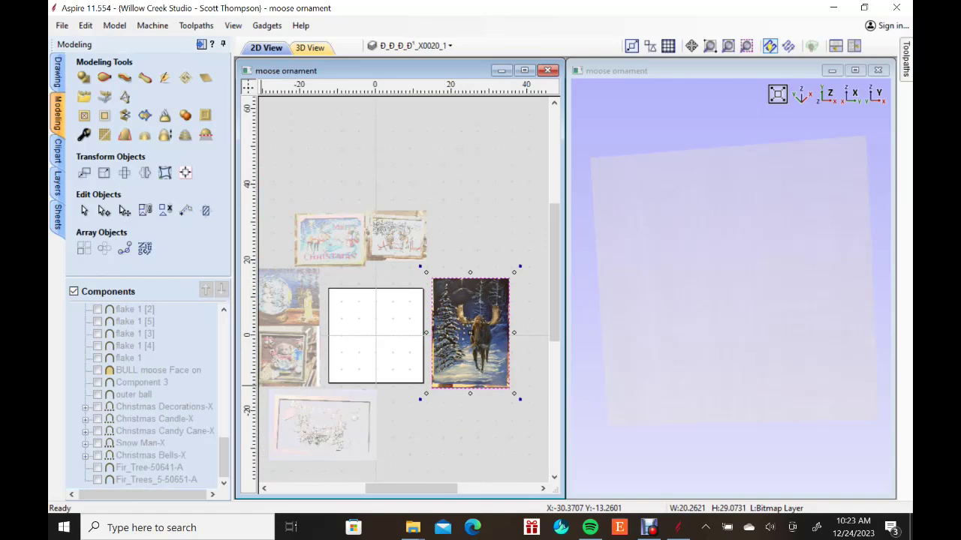
pyautogui.scroll(3, 342, 361)
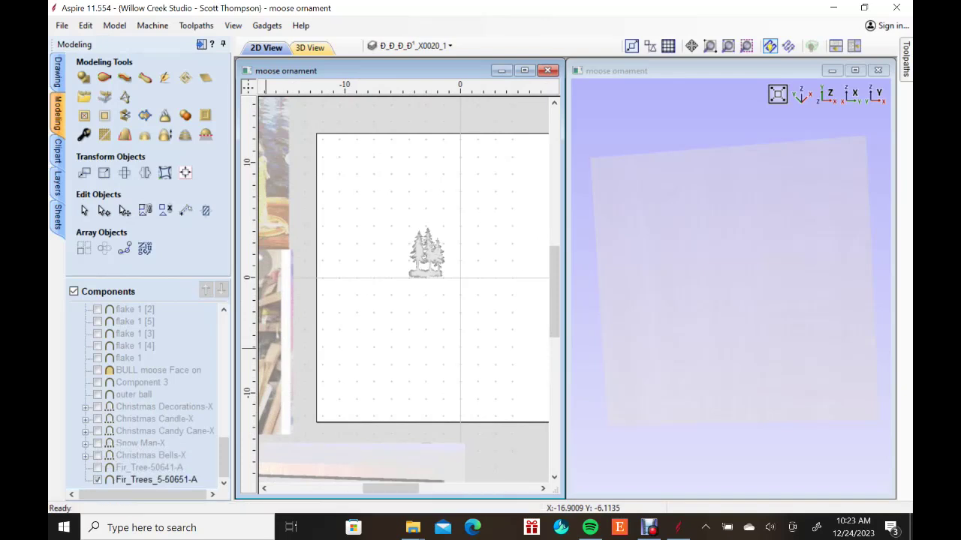
pyautogui.click(97, 456)
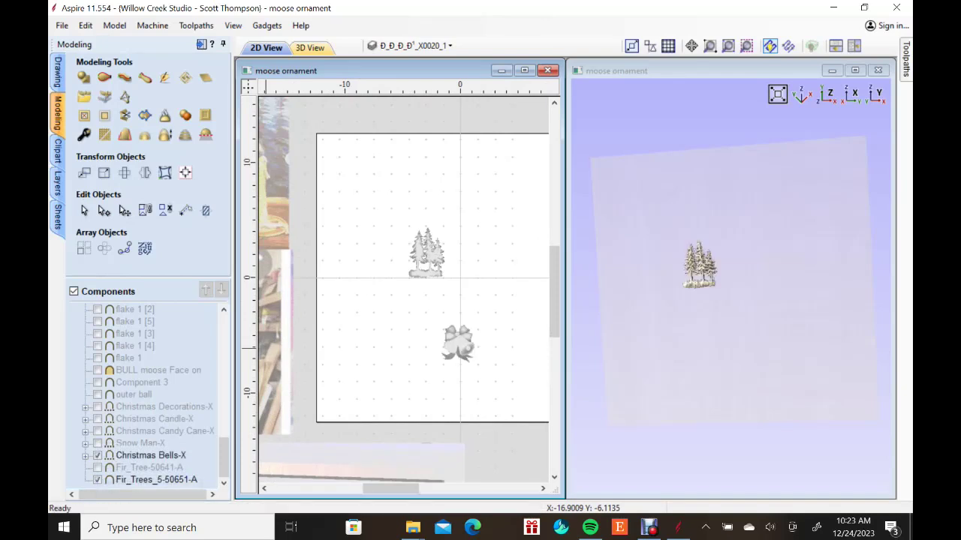
pyautogui.click(97, 467)
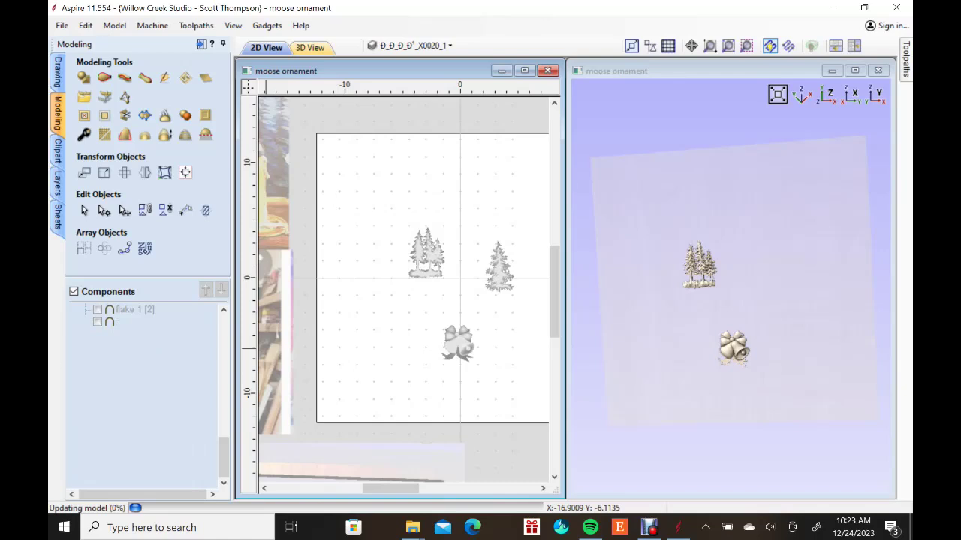
# Make the outer ball, Component 3 and BULL moose Face on components visible.
pyautogui.click(97, 395)
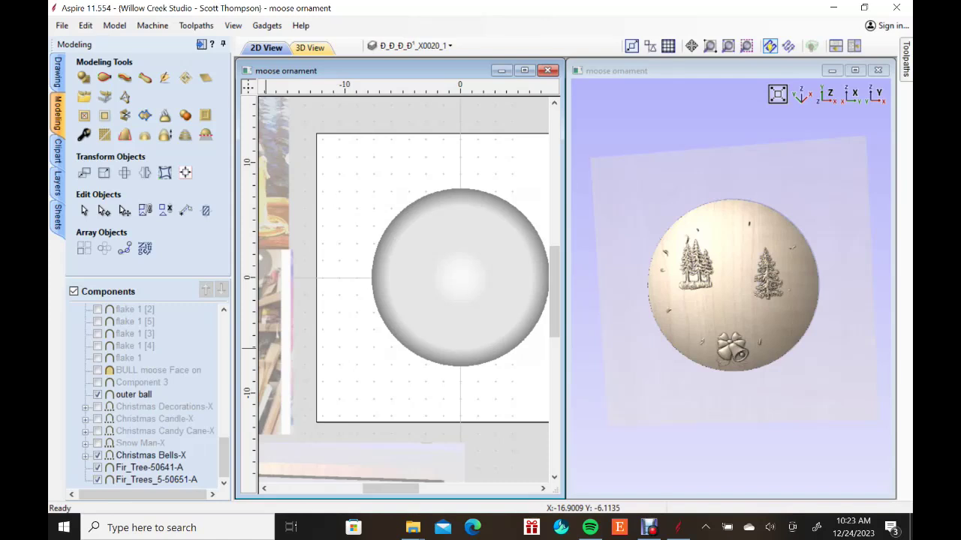
pyautogui.click(96, 382)
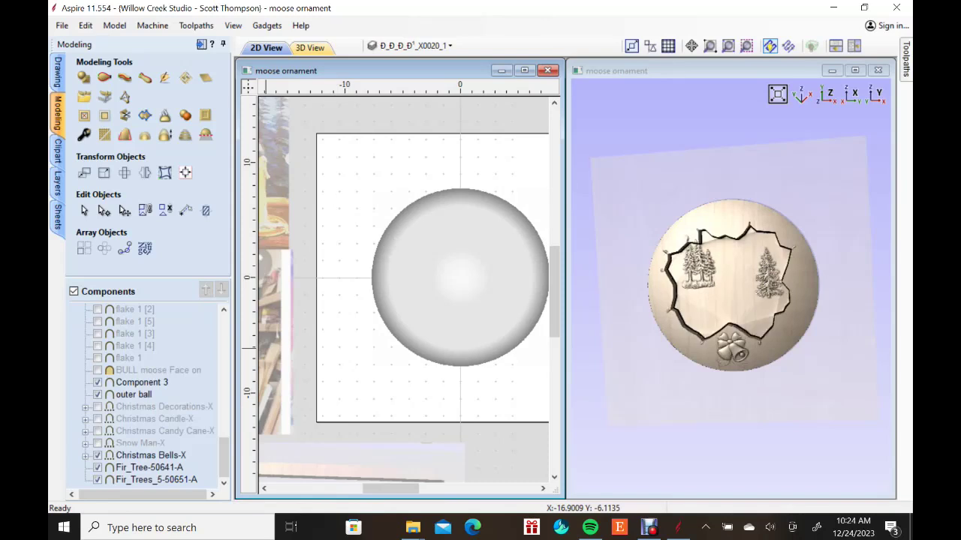
pyautogui.click(96, 370)
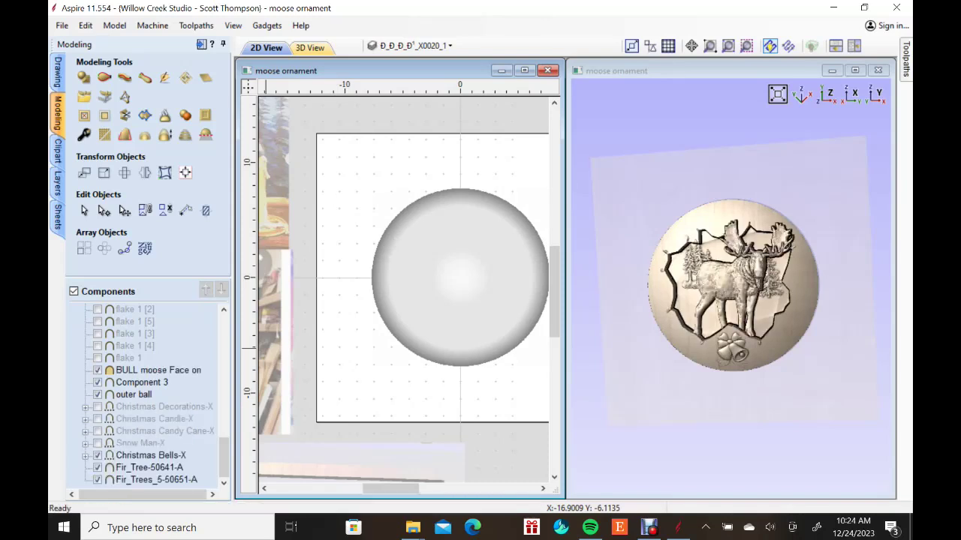
# Make all the snowflake components visible, from flake 1 and flake 1 [1] through flake 1 [5].
pyautogui.click(96, 358)
pyautogui.click(97, 346)
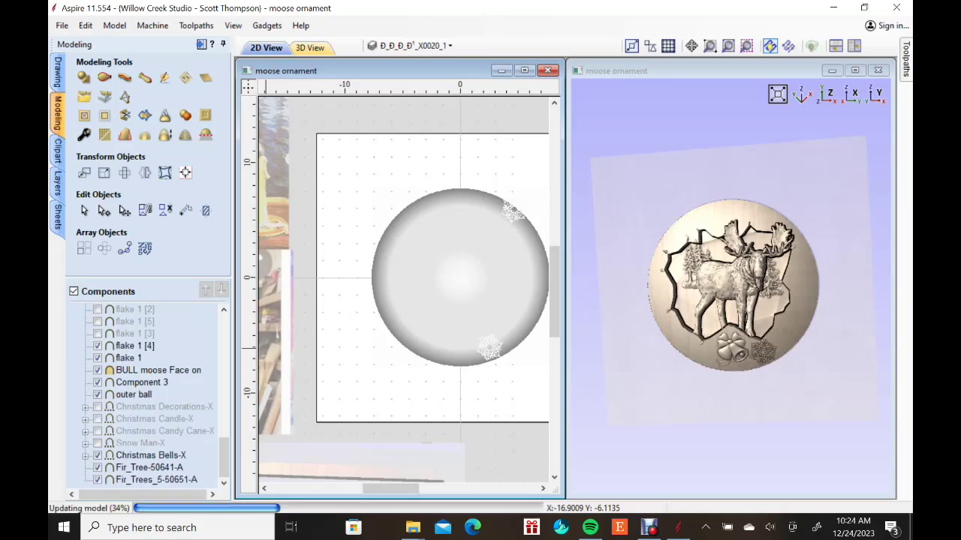
pyautogui.click(97, 321)
pyautogui.click(96, 333)
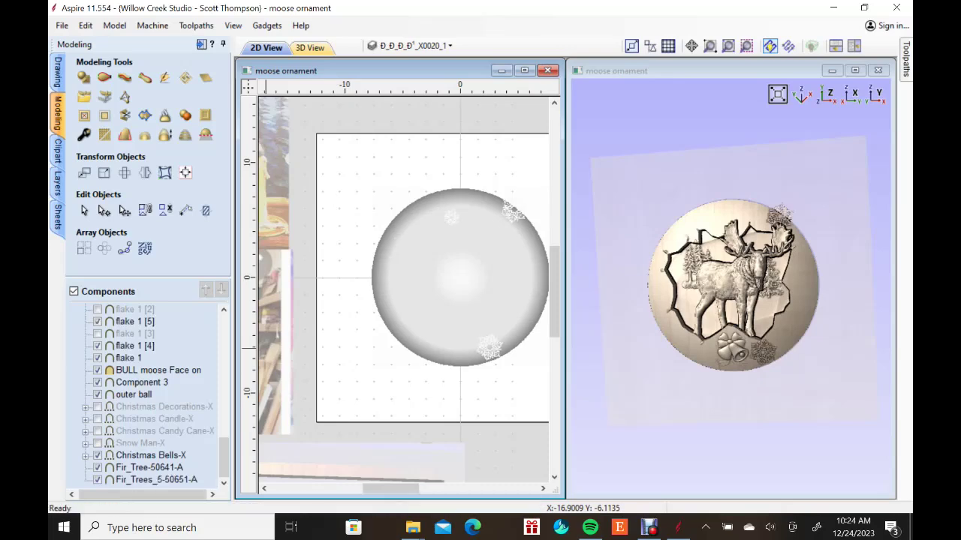
pyautogui.scroll(5, 142, 394)
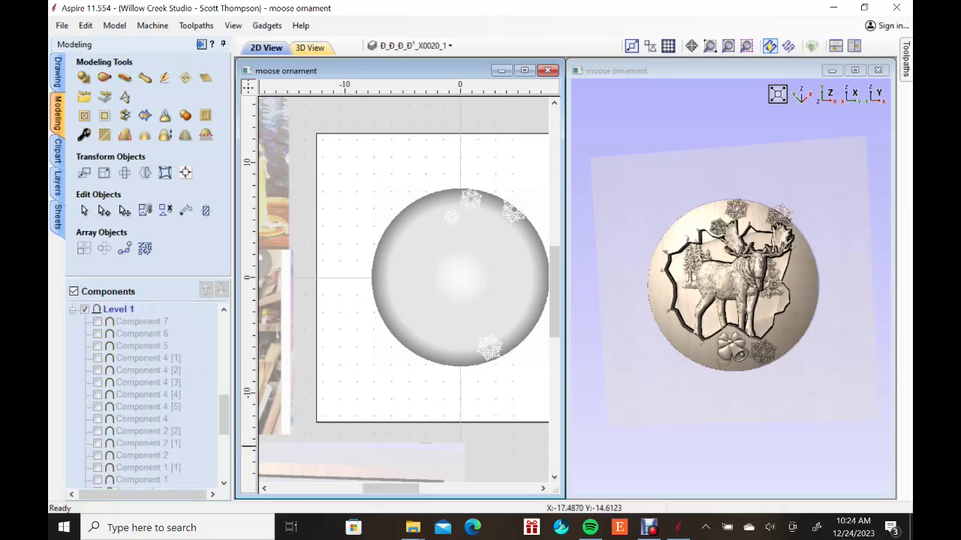
pyautogui.scroll(-6, 142, 394)
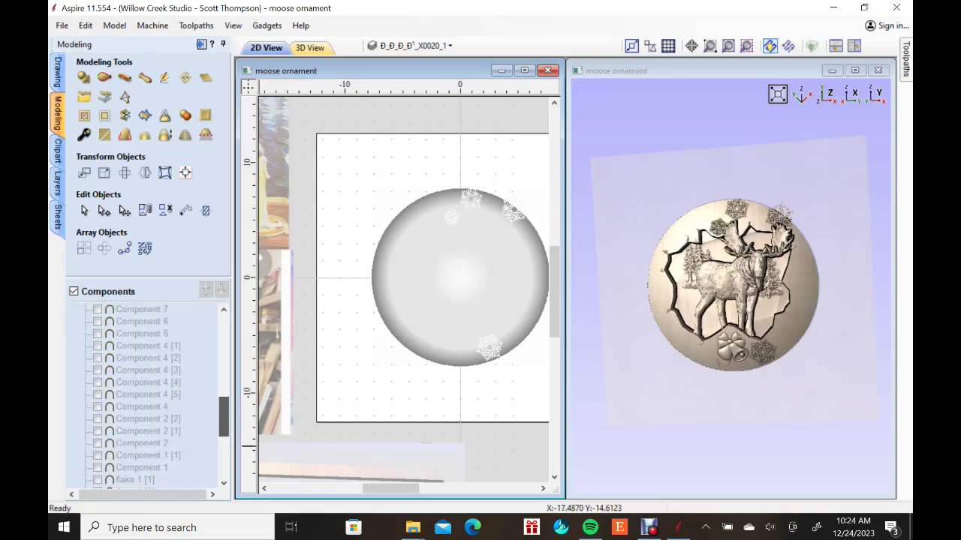
pyautogui.click(96, 430)
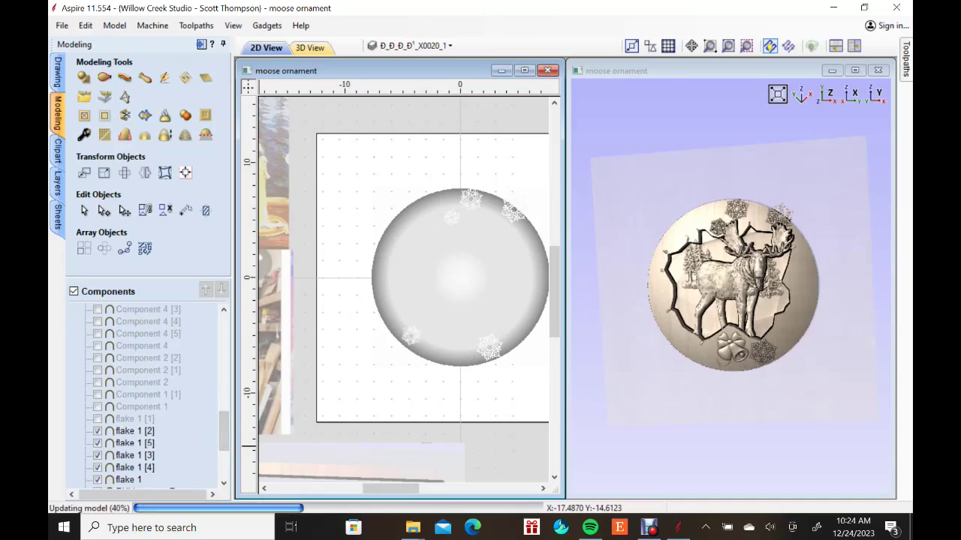
pyautogui.click(97, 419)
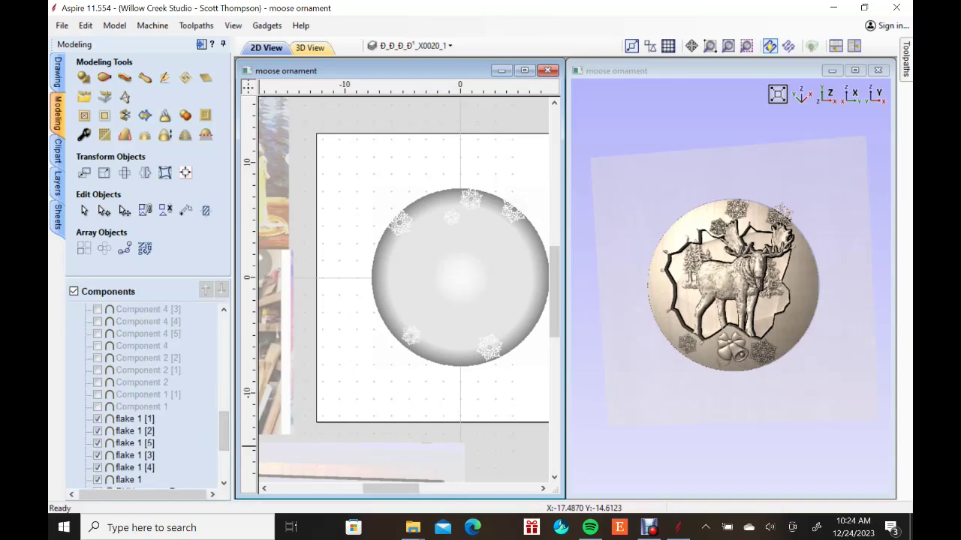
# Make Component 1, Component 1 [1], Component 2, Component 2 [1] and Component 2 [2] visible.
pyautogui.click(97, 407)
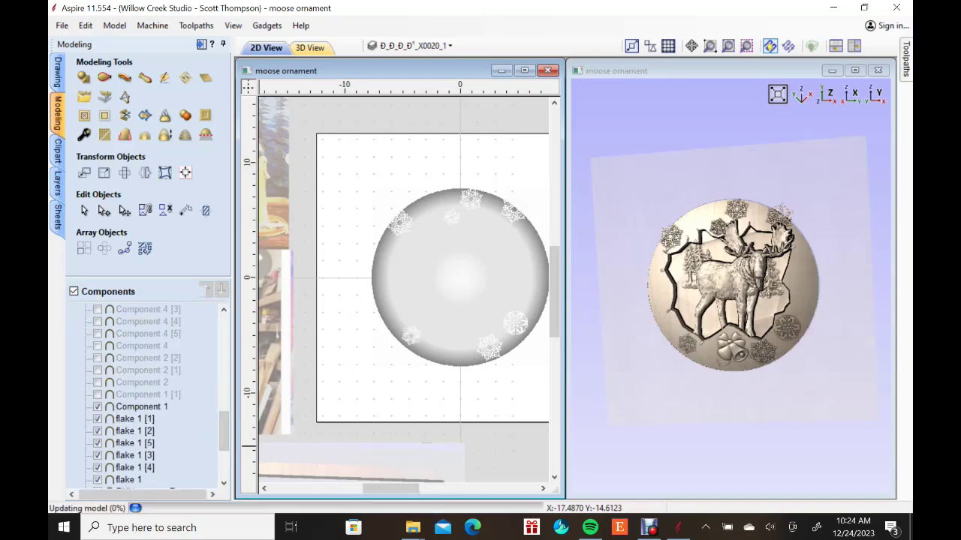
pyautogui.click(97, 394)
pyautogui.click(97, 382)
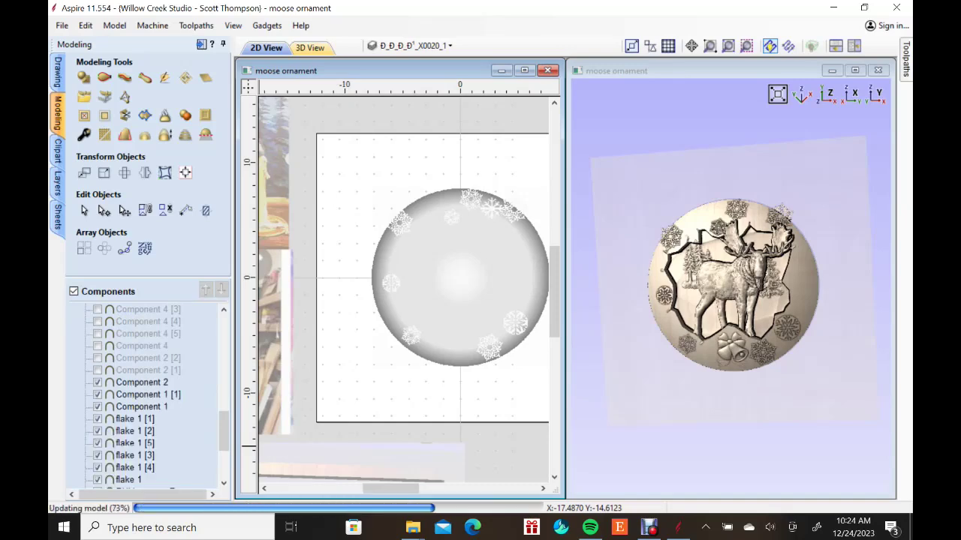
pyautogui.click(97, 370)
pyautogui.click(97, 358)
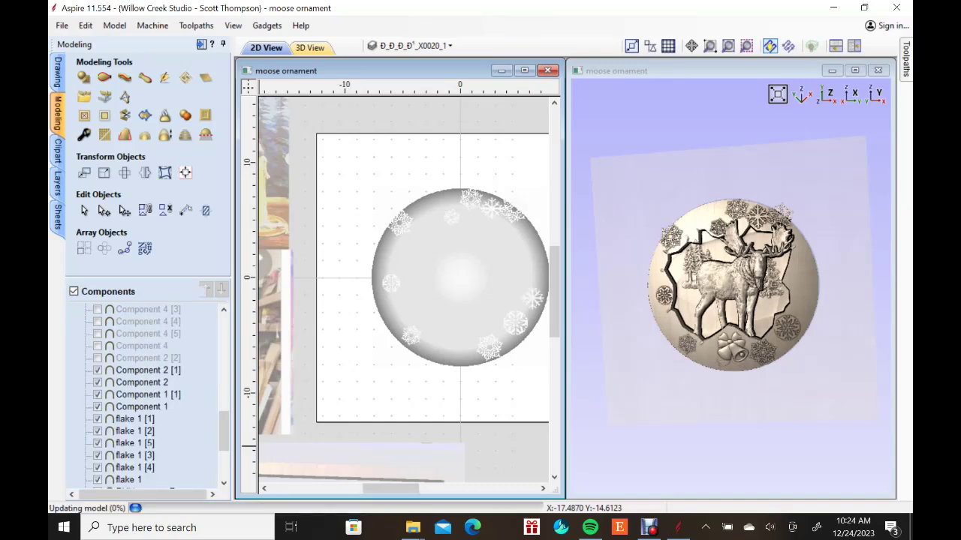
# Make the components Component 4 and Component 4 [1] through Component 4 [5] visible.
pyautogui.click(97, 333)
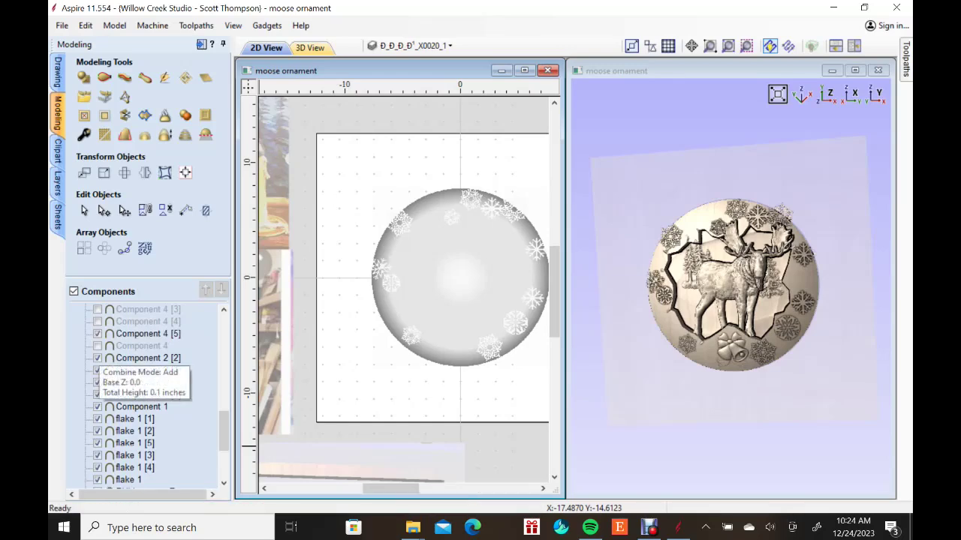
pyautogui.click(97, 345)
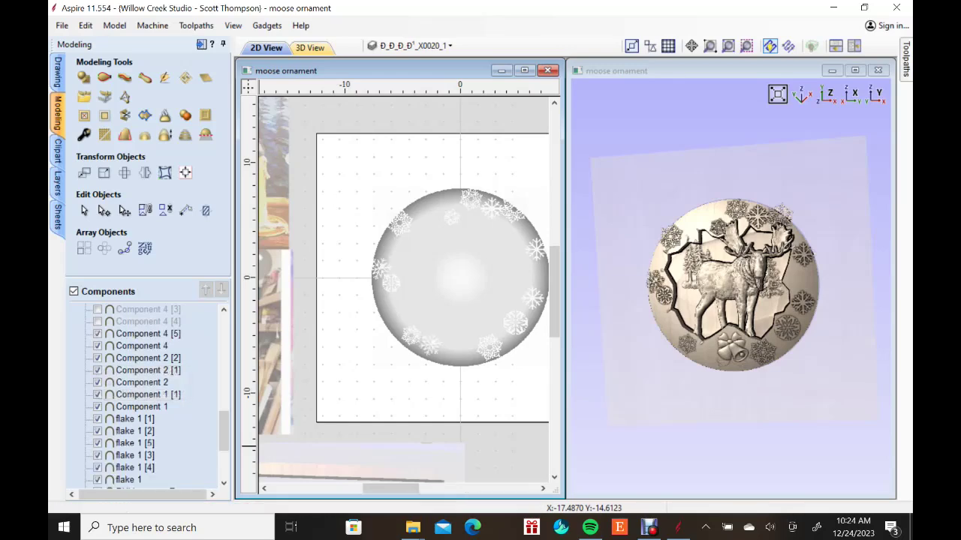
pyautogui.scroll(2, 143, 390)
pyautogui.scroll(1, 142, 390)
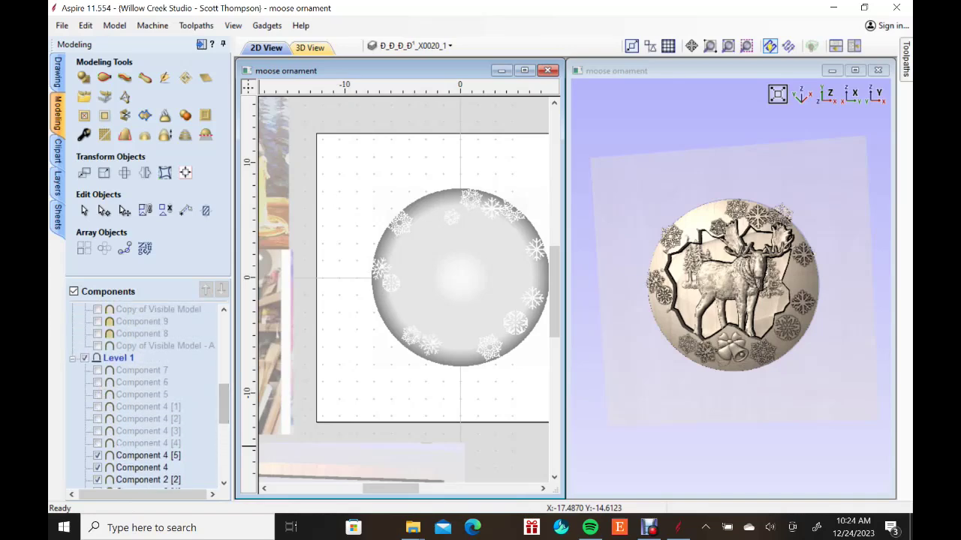
pyautogui.click(96, 442)
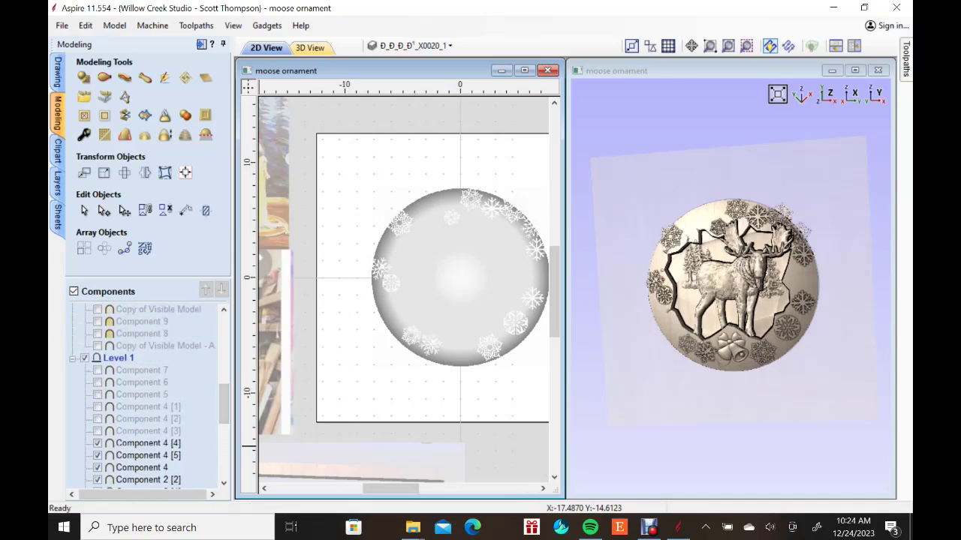
pyautogui.click(97, 431)
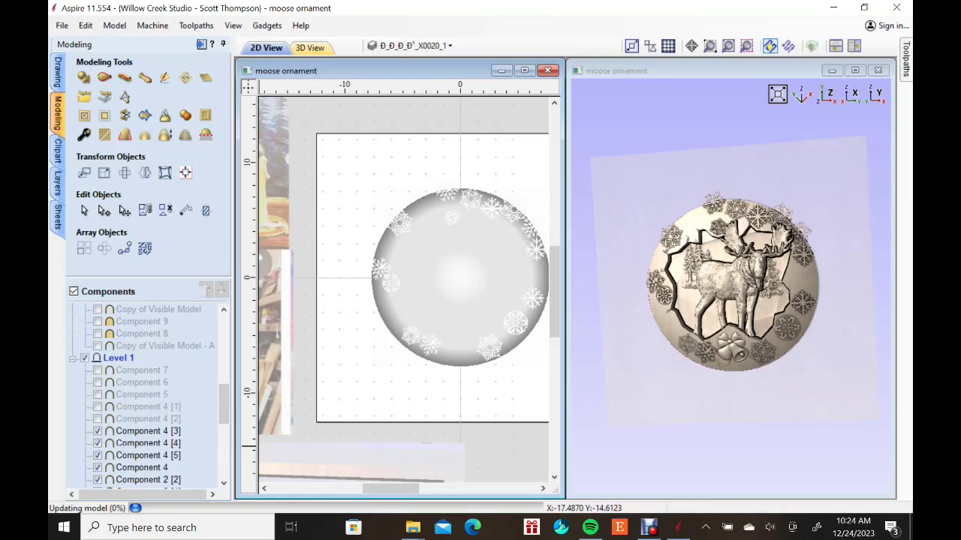
pyautogui.click(97, 419)
pyautogui.click(96, 407)
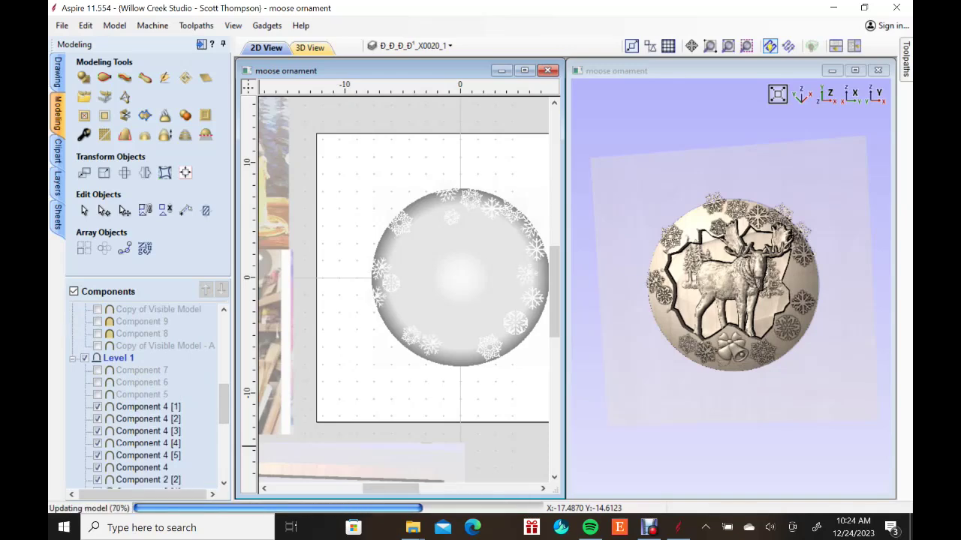
# Make Component 5, Component 6 and Component 7 visible in Level 1.
pyautogui.click(97, 394)
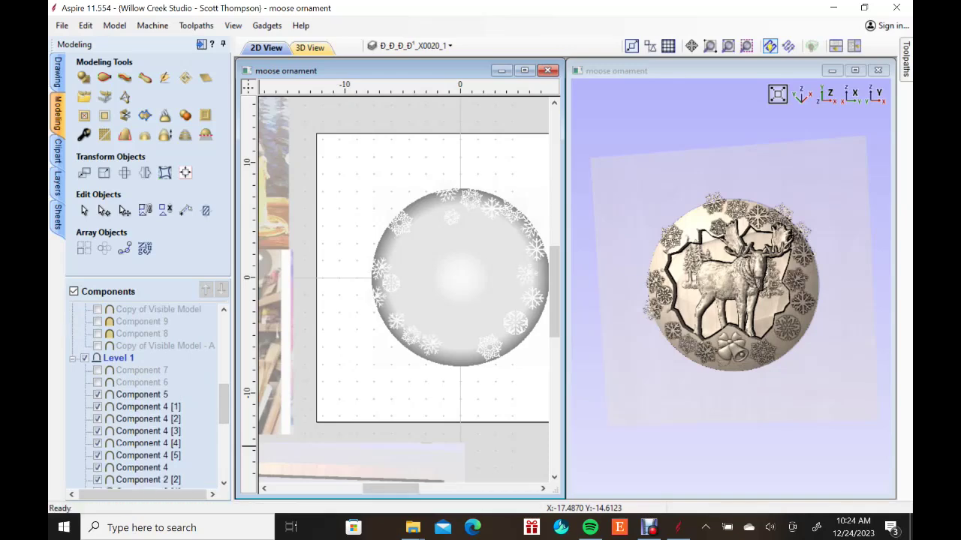
pyautogui.click(97, 382)
pyautogui.click(96, 370)
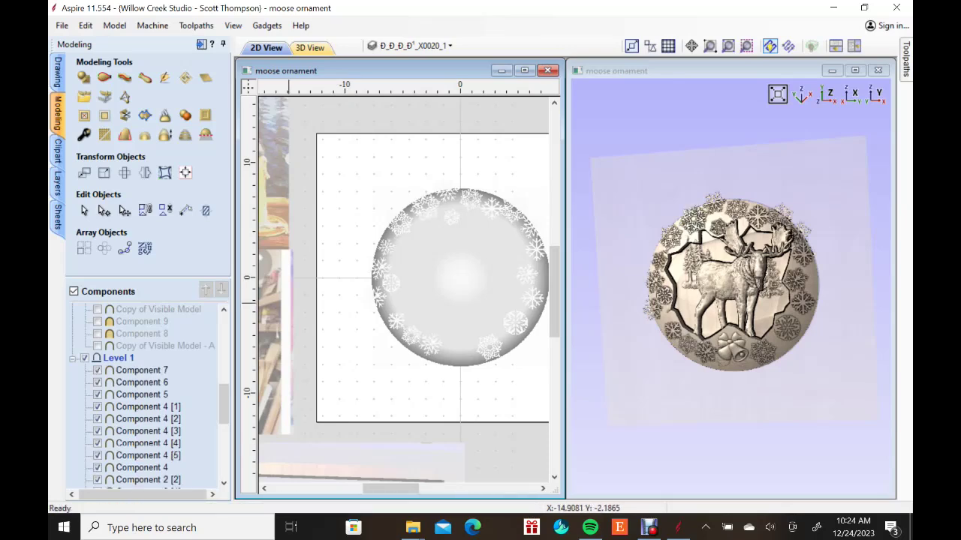
# Hide all of Level 1 and make Copy of Visible Model - A, Component 8 and Component 9 visible instead.
pyautogui.click(85, 358)
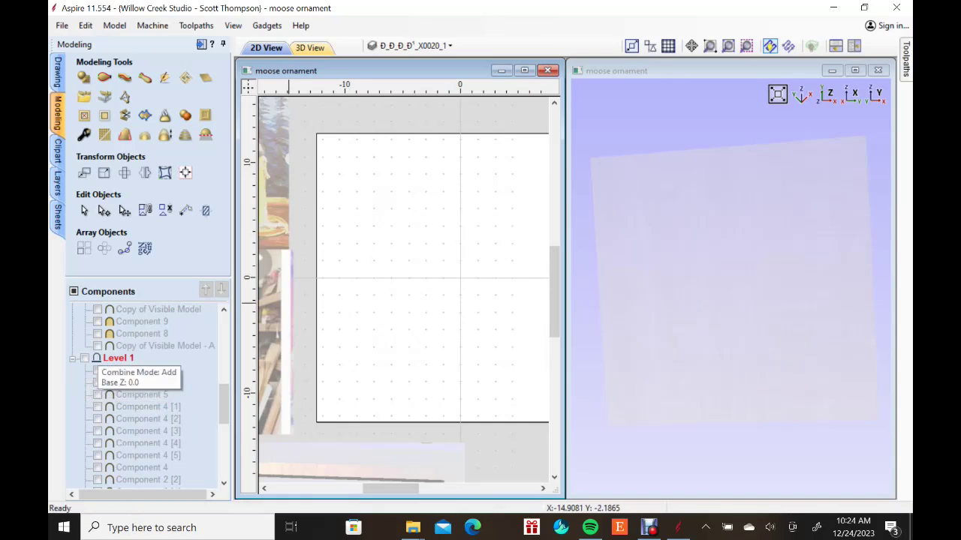
pyautogui.click(97, 346)
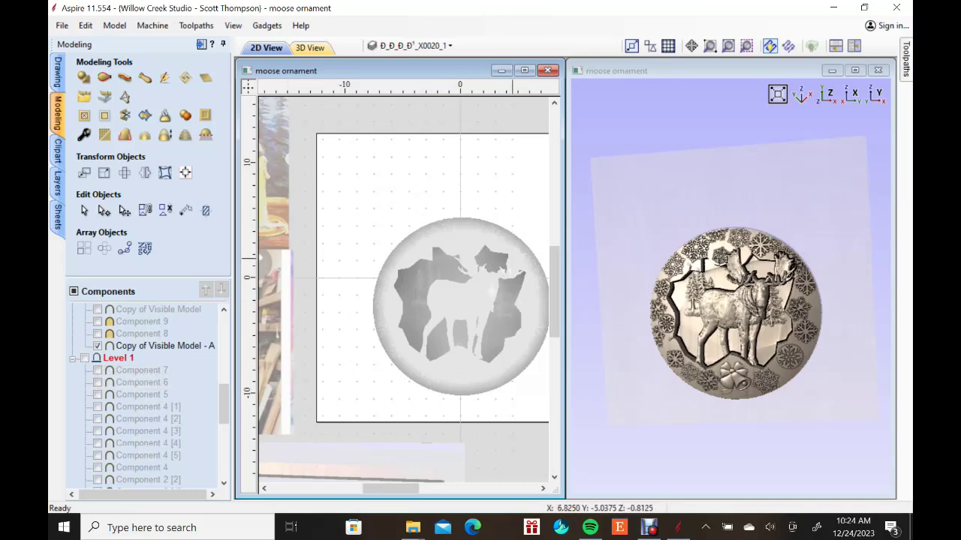
pyautogui.click(97, 333)
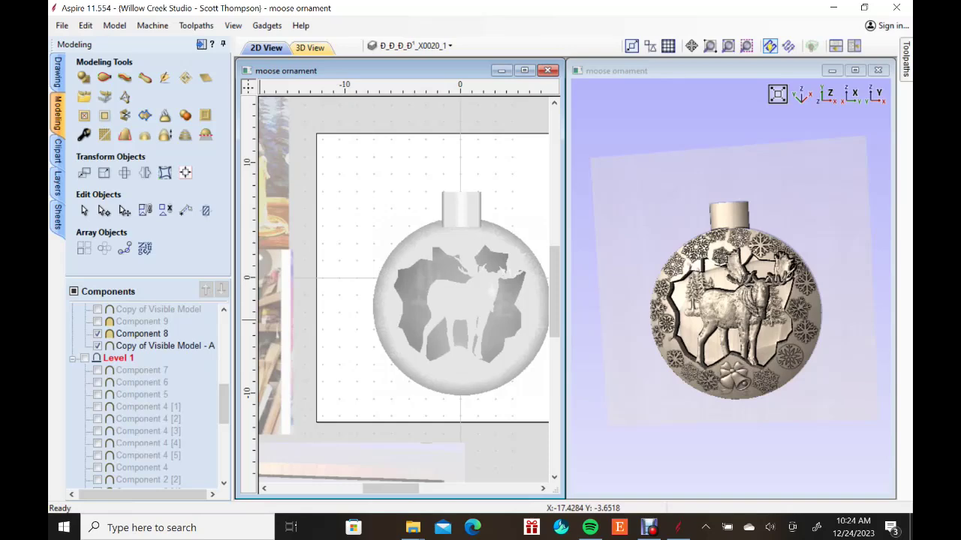
pyautogui.click(97, 321)
# Make the components bulb, bulb [18], bulb [15], bulb [12], bulb [9] and bulb [6] visible.
pyautogui.scroll(2, 147, 397)
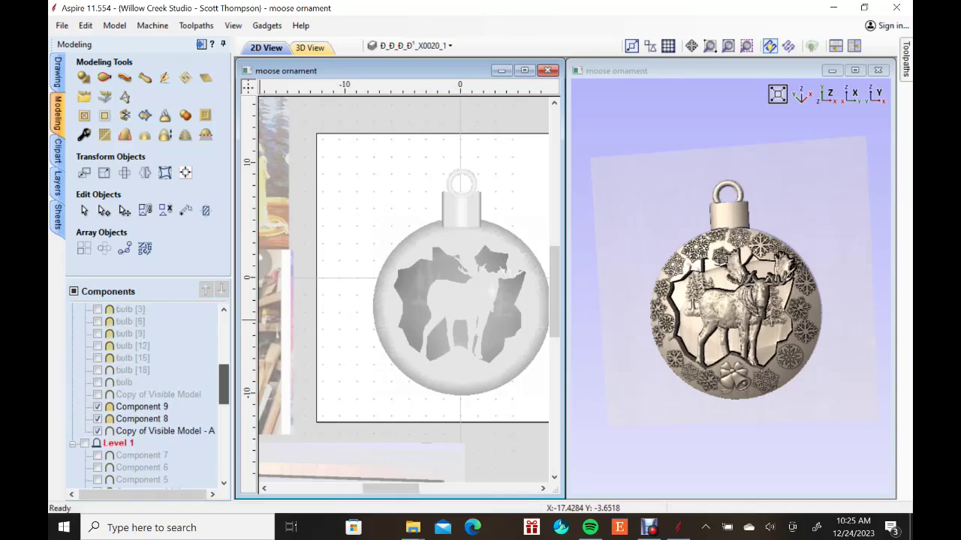
pyautogui.click(97, 394)
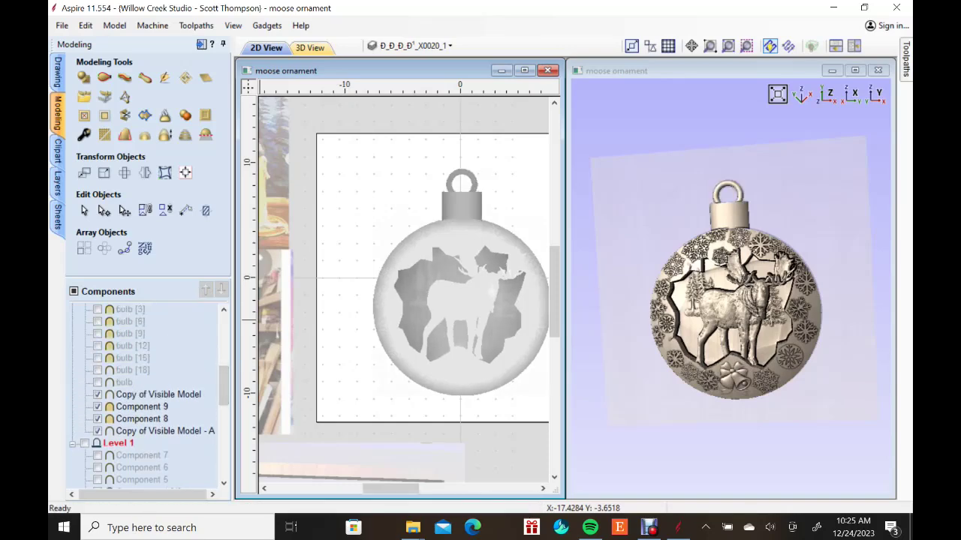
pyautogui.click(97, 394)
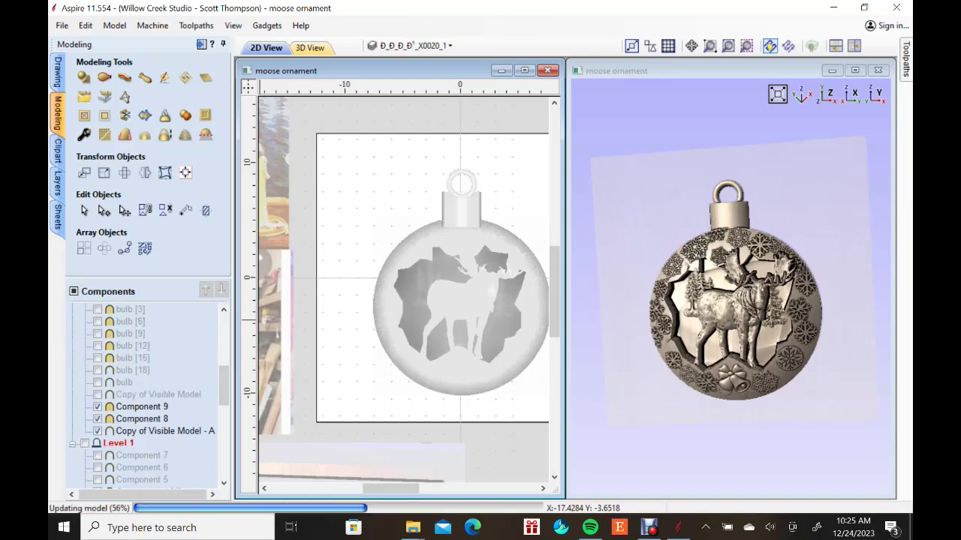
pyautogui.click(96, 382)
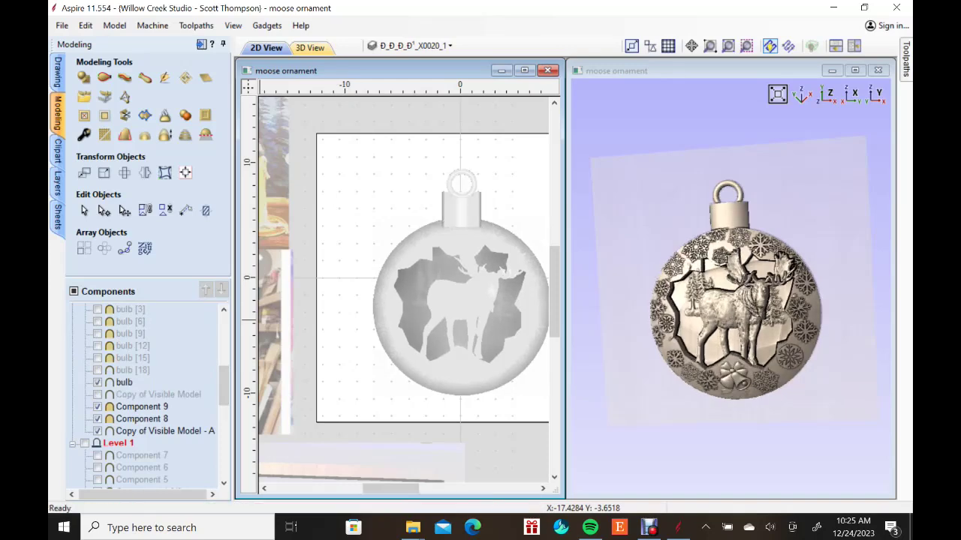
pyautogui.click(97, 370)
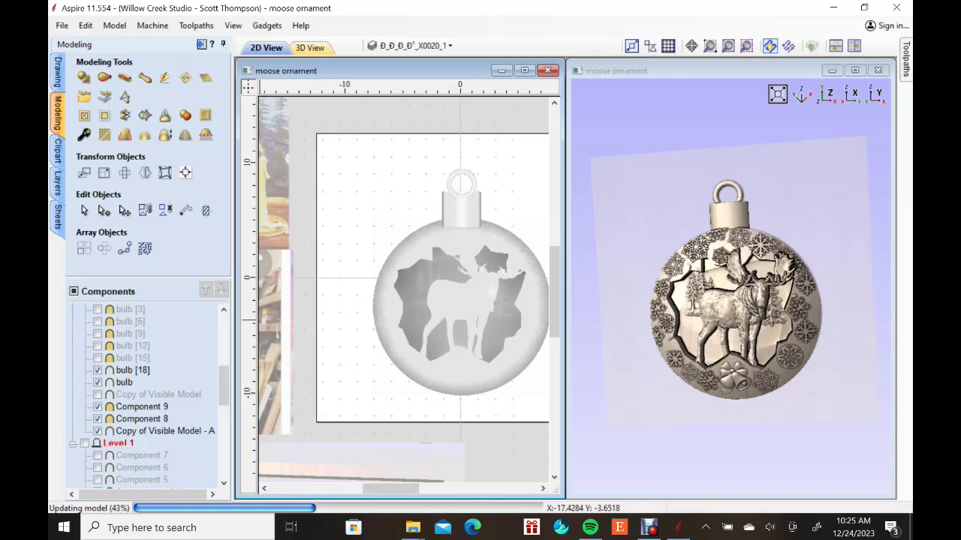
pyautogui.click(96, 358)
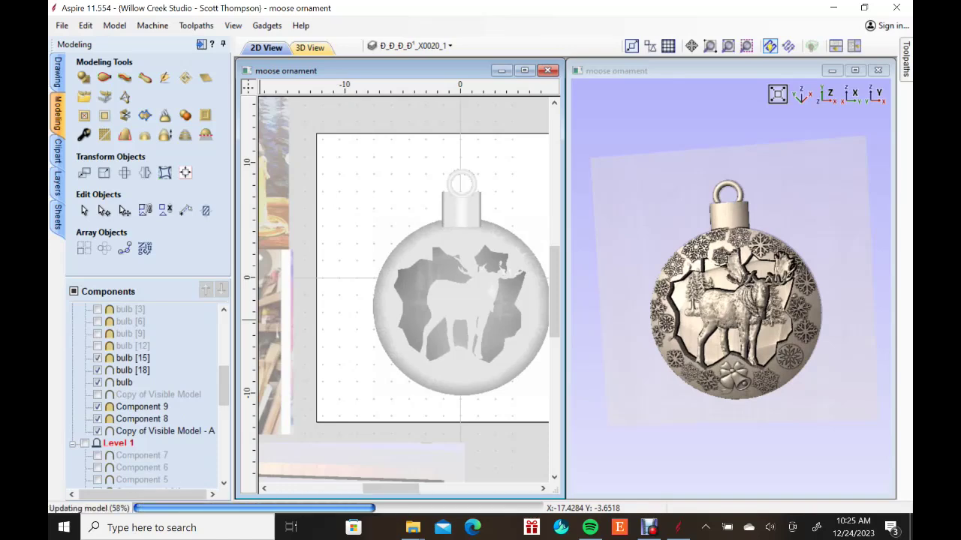
pyautogui.click(97, 346)
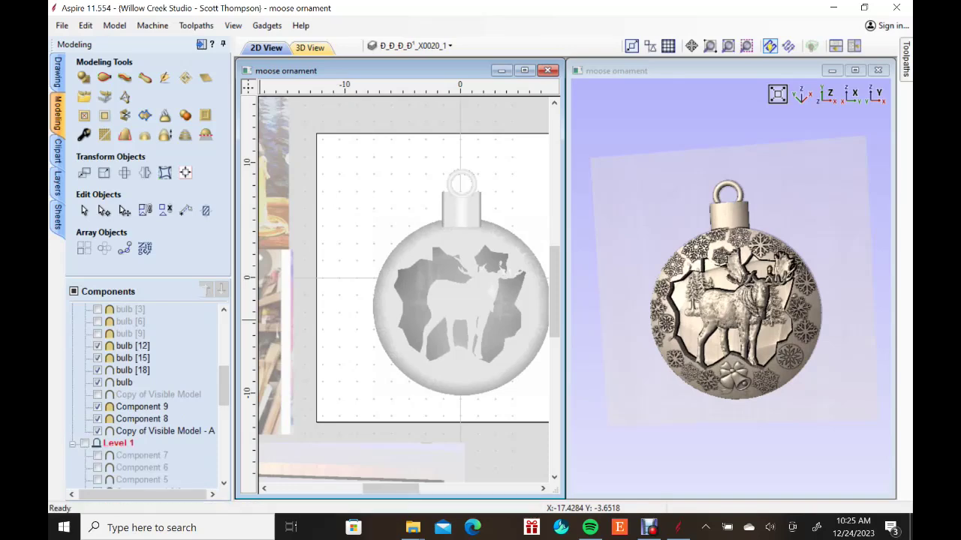
pyautogui.click(97, 334)
pyautogui.click(97, 321)
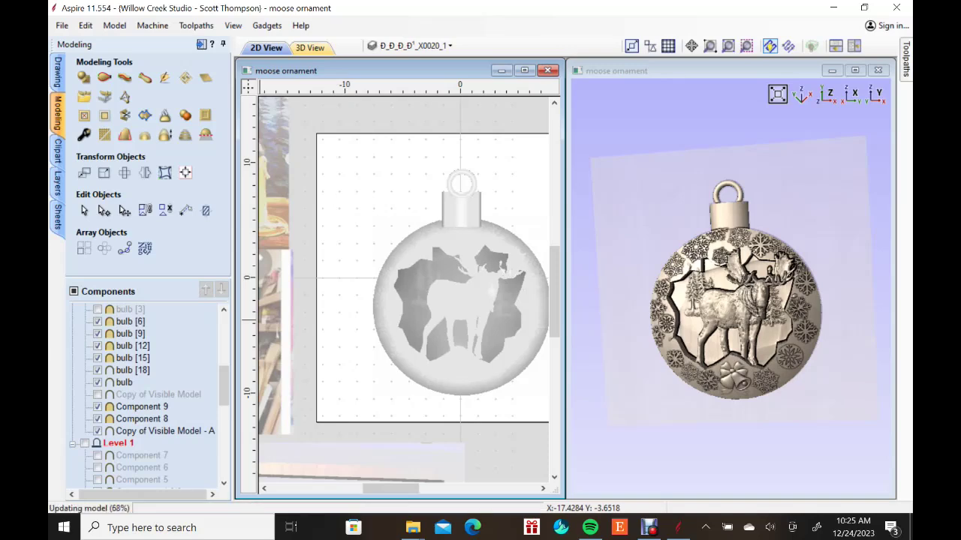
# Make bulb [3], bulb [2], bulb [20], bulb [17], bulb [14] and bulb [11] visible.
pyautogui.scroll(2, 146, 394)
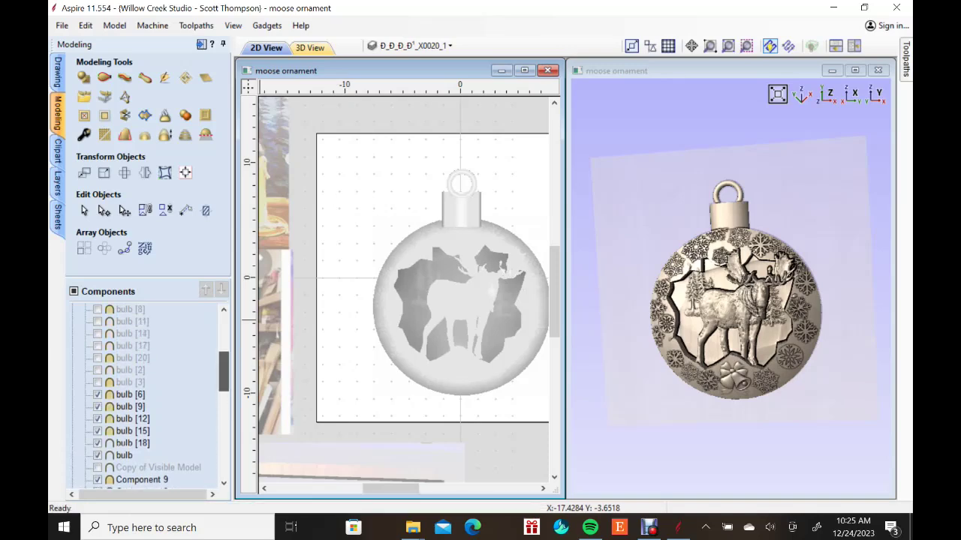
pyautogui.click(97, 382)
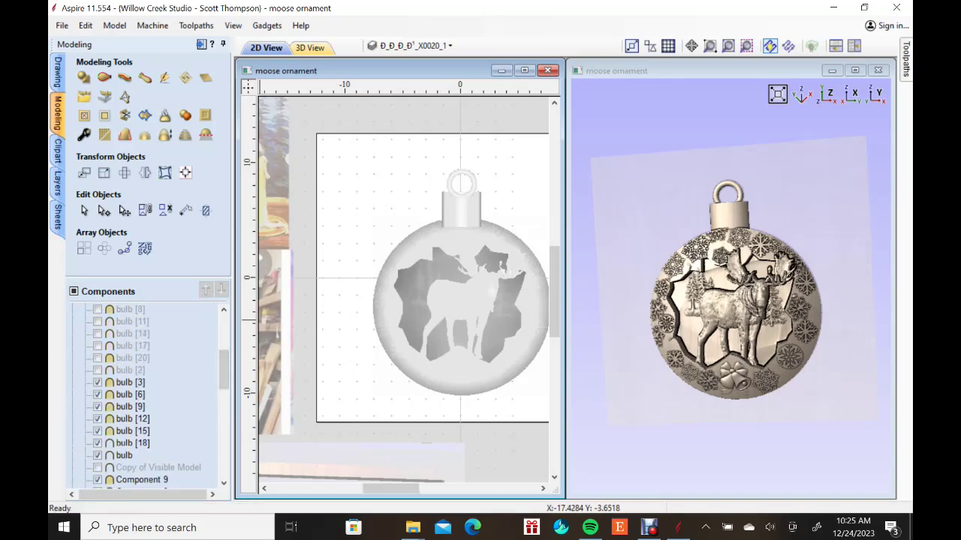
pyautogui.click(97, 370)
pyautogui.click(97, 358)
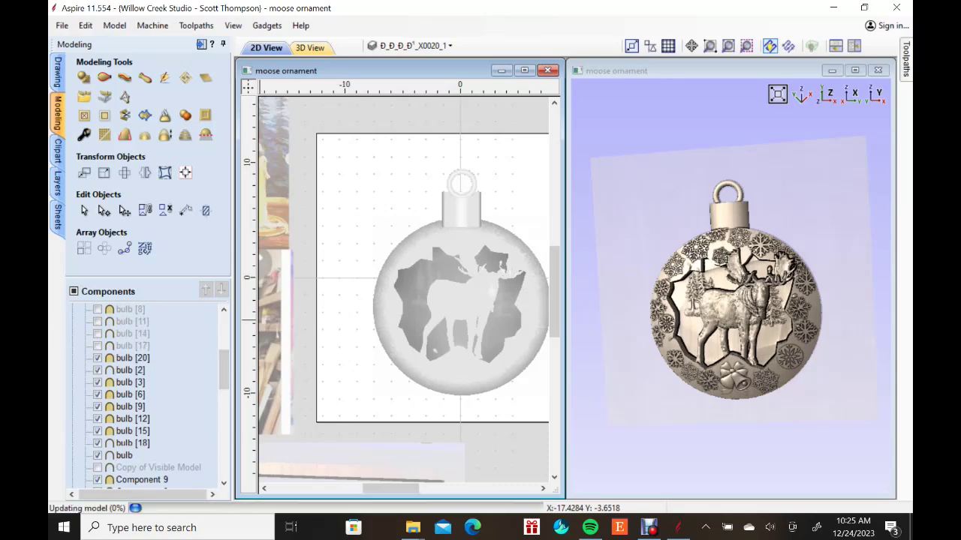
pyautogui.click(97, 345)
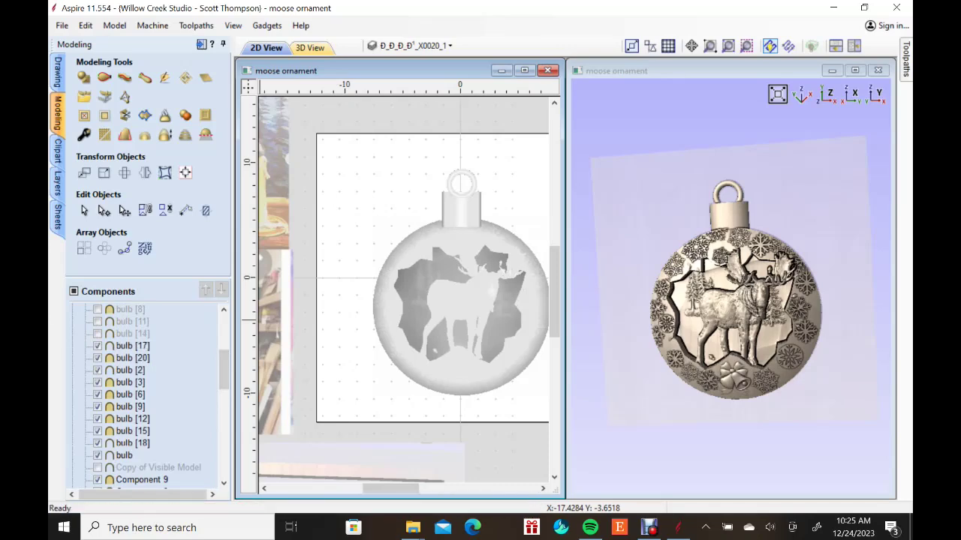
pyautogui.click(97, 333)
pyautogui.click(97, 321)
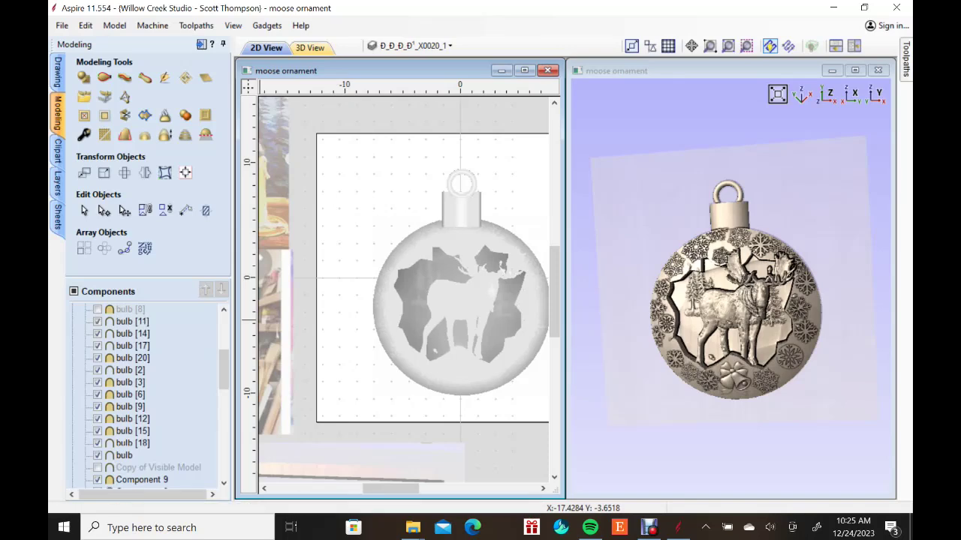
# Make bulb [8], bulb [5], bulb [1], bulb [19], bulb [16] and bulb [13] visible.
pyautogui.scroll(2, 150, 396)
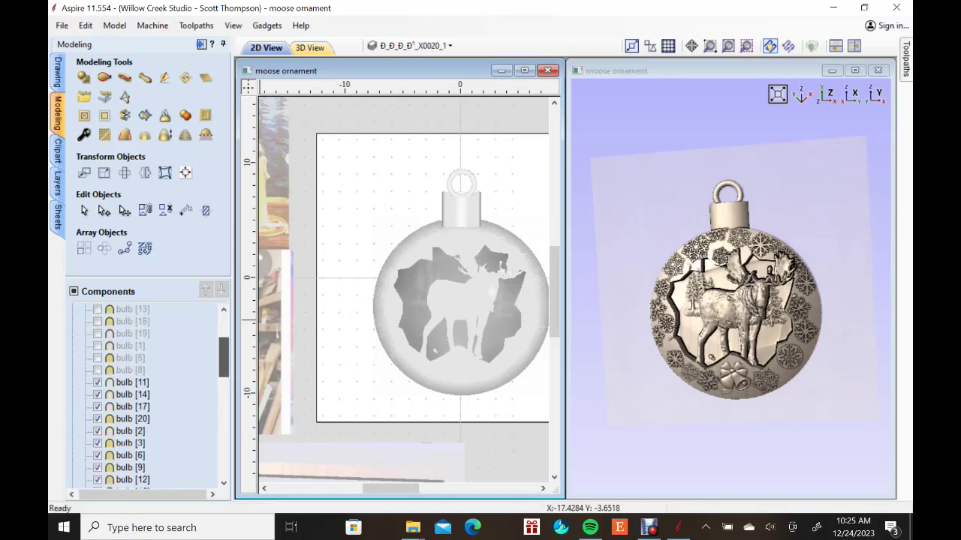
pyautogui.click(97, 382)
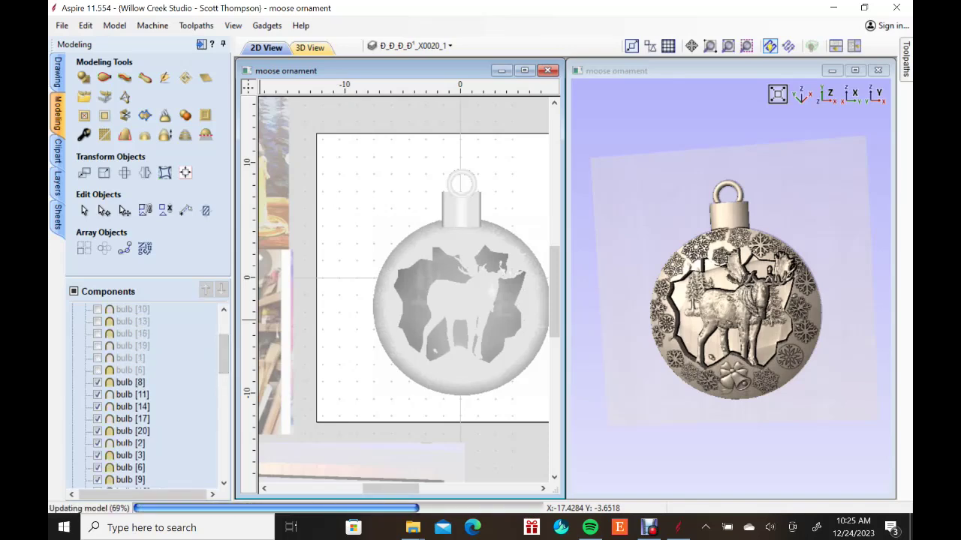
pyautogui.click(96, 370)
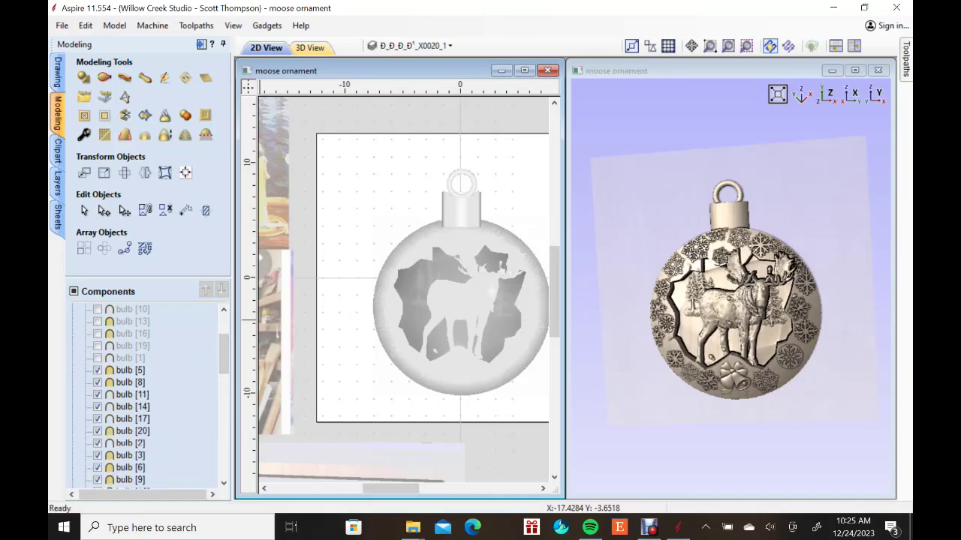
pyautogui.click(96, 358)
pyautogui.click(96, 346)
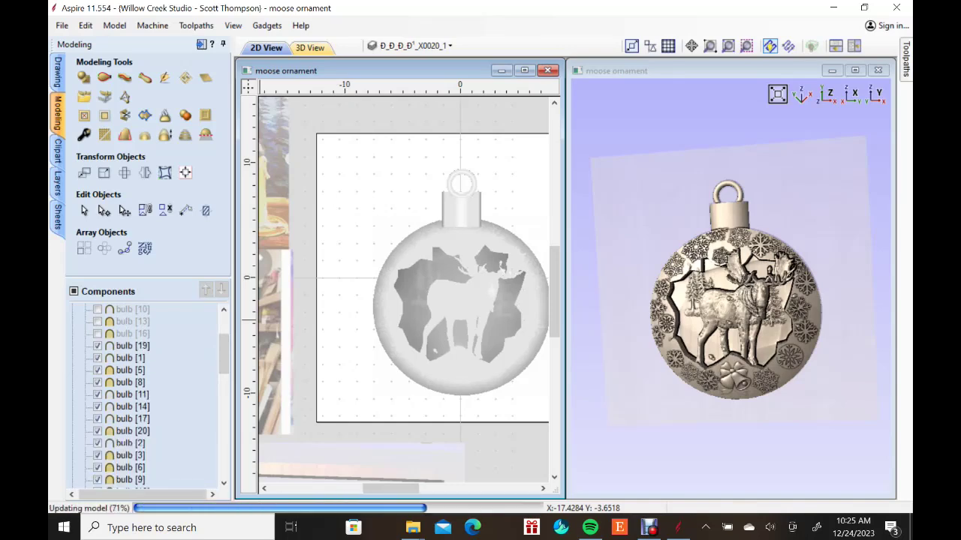
pyautogui.click(97, 333)
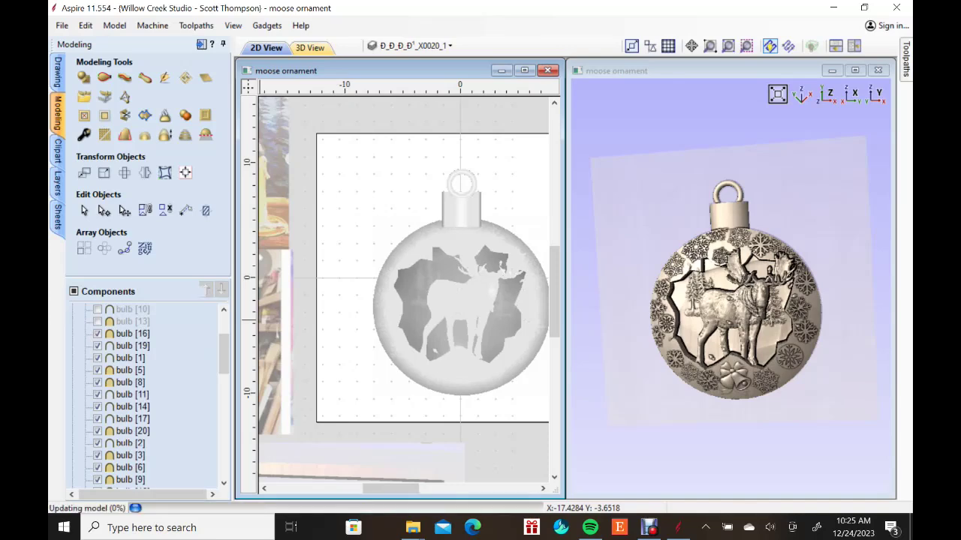
pyautogui.click(97, 321)
# Make the remaining bulb components bulb [10], bulb [7] and bulb [4] visible.
pyautogui.moveTo(224, 354); pyautogui.dragTo(224, 345)
pyautogui.scroll(3, 731, 330)
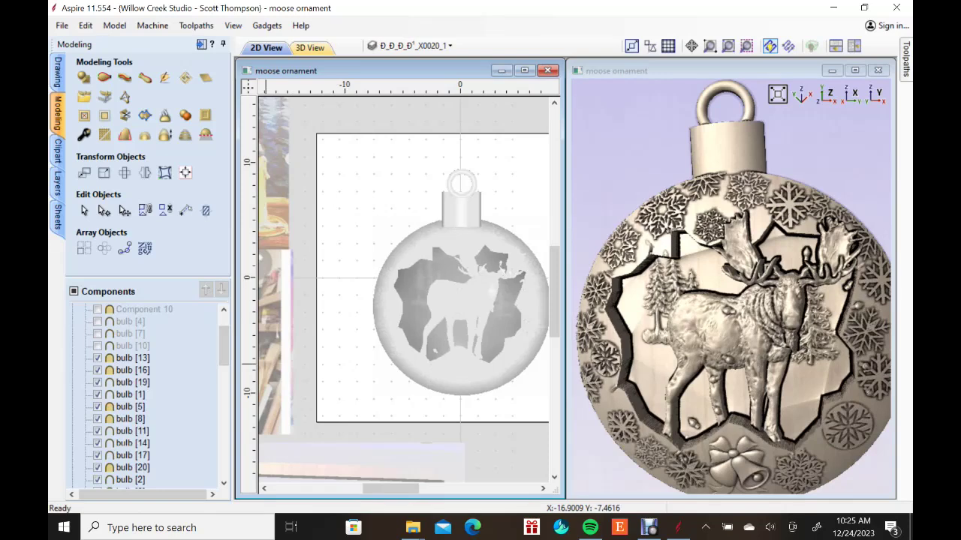
pyautogui.click(97, 345)
pyautogui.click(97, 333)
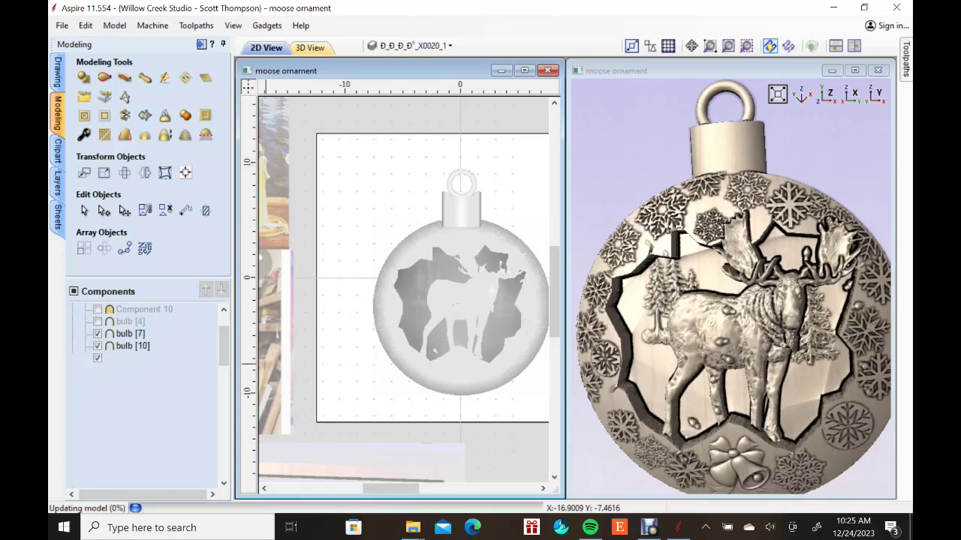
pyautogui.click(97, 321)
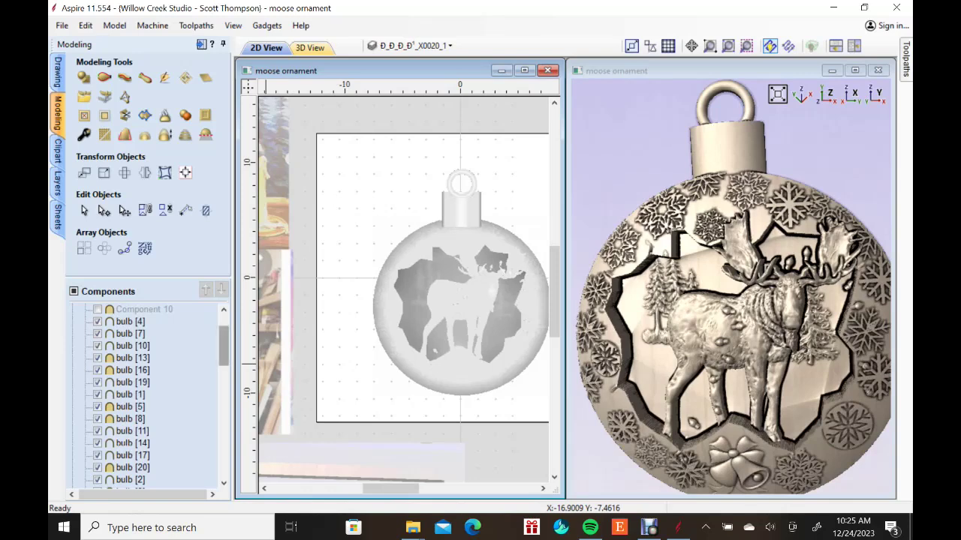
# Make Component 10 and Component 10 [1] in Level 2 visible.
pyautogui.moveTo(223, 346); pyautogui.dragTo(223, 333)
pyautogui.click(97, 358)
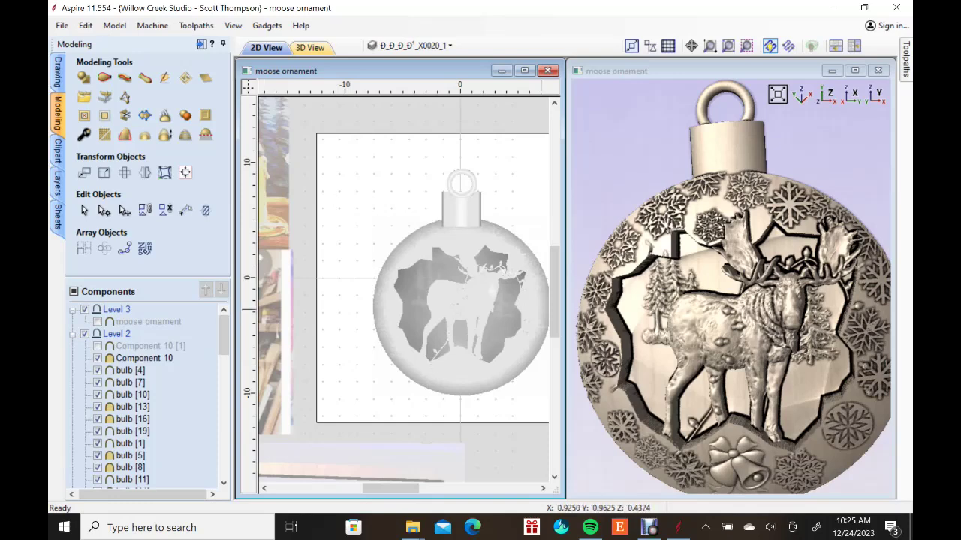
pyautogui.click(96, 346)
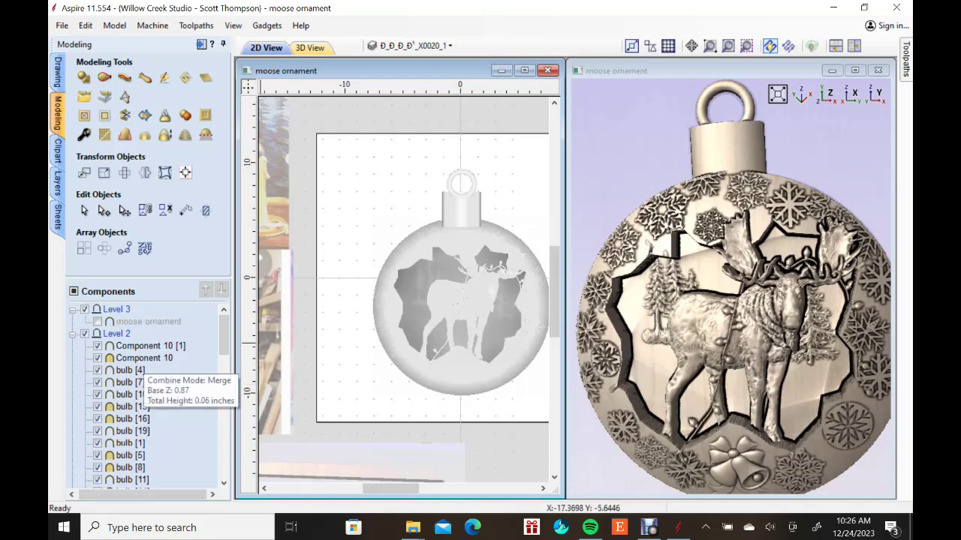
pyautogui.scroll(-2, 733, 293)
pyautogui.moveTo(807, 361); pyautogui.dragTo(734, 381)
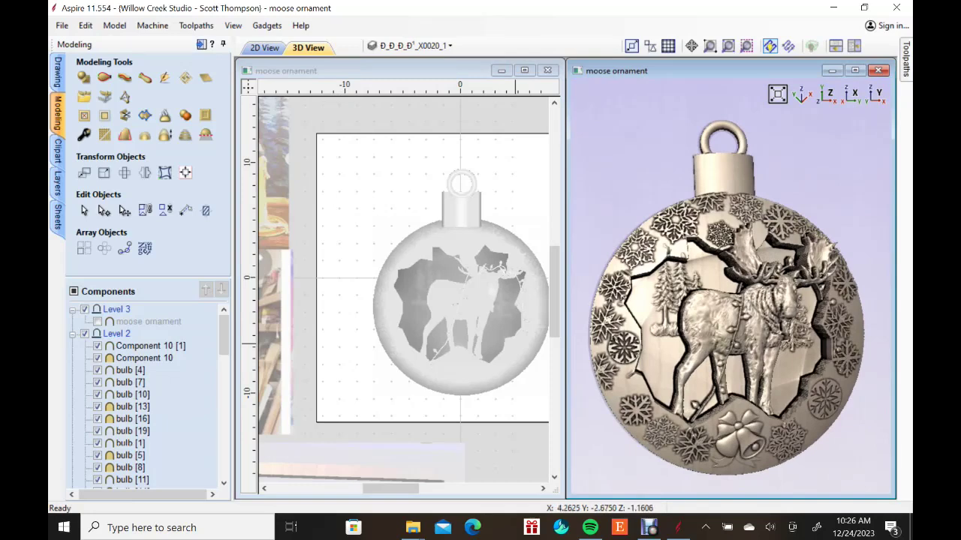
pyautogui.moveTo(816, 337)
pyautogui.mouseDown()
pyautogui.moveTo(739, 375)
pyautogui.moveTo(810, 330)
pyautogui.mouseUp()
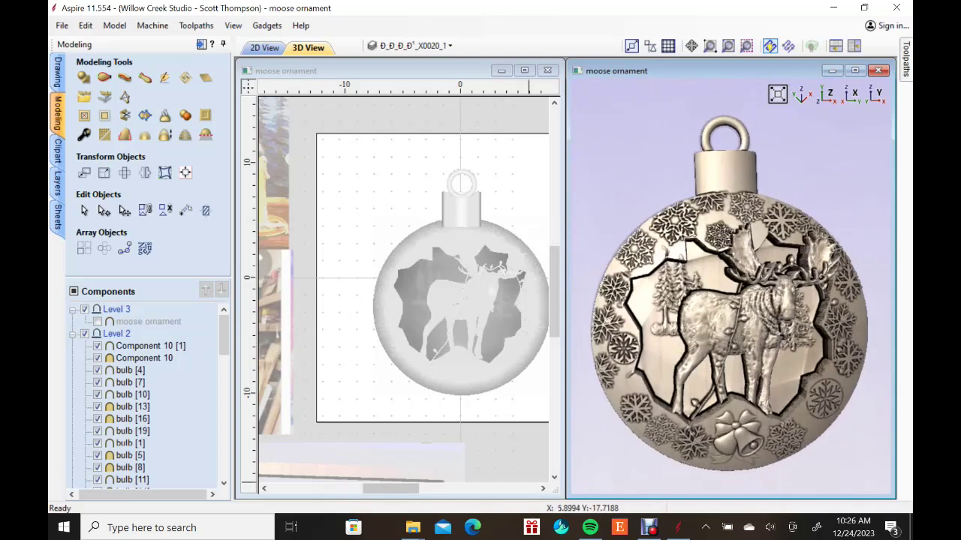
pyautogui.click(649, 530)
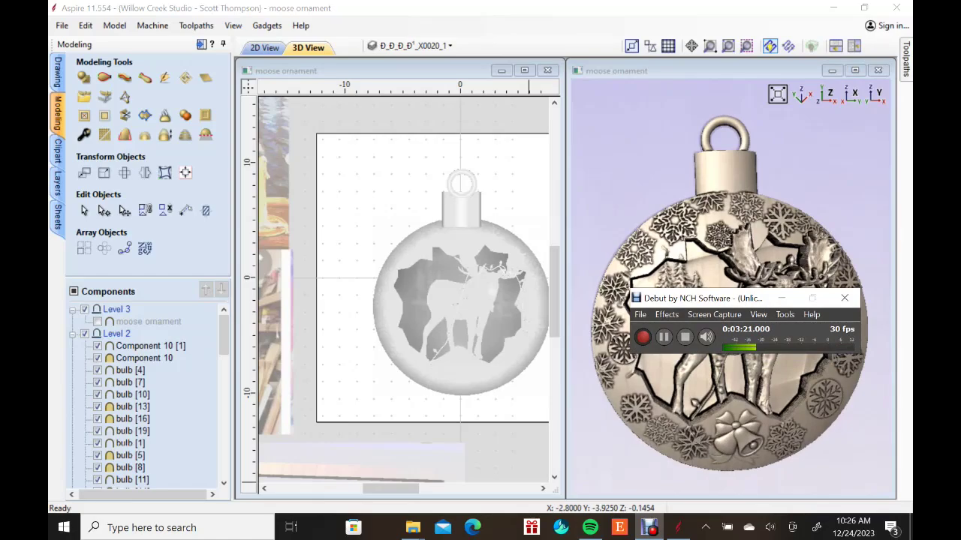